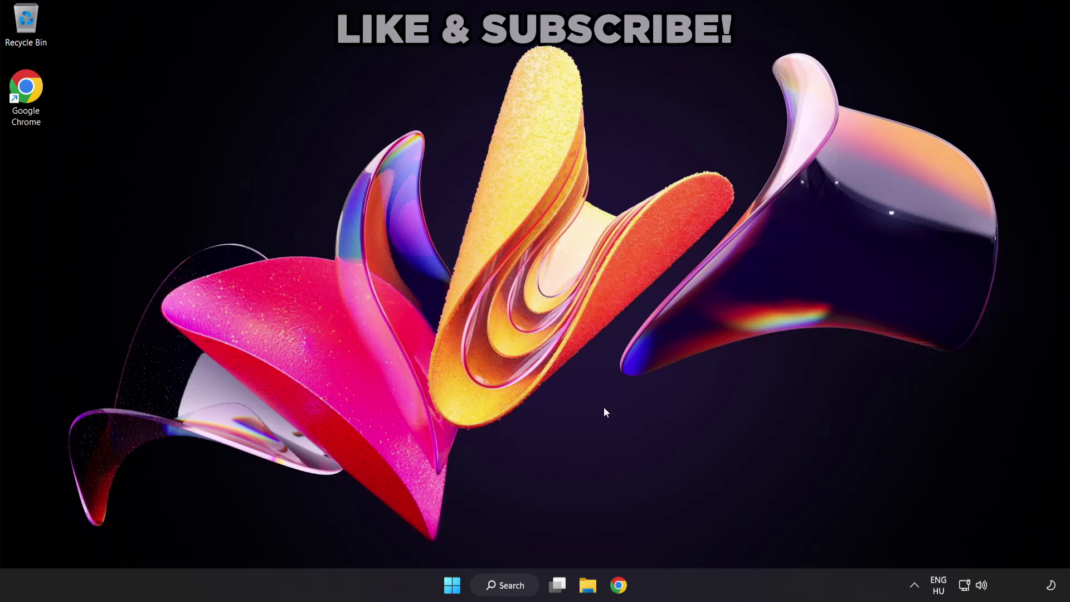
Switch the sound output to Speakers (High Definition Audio Device) from the volume flyout.
left_click(982, 589)
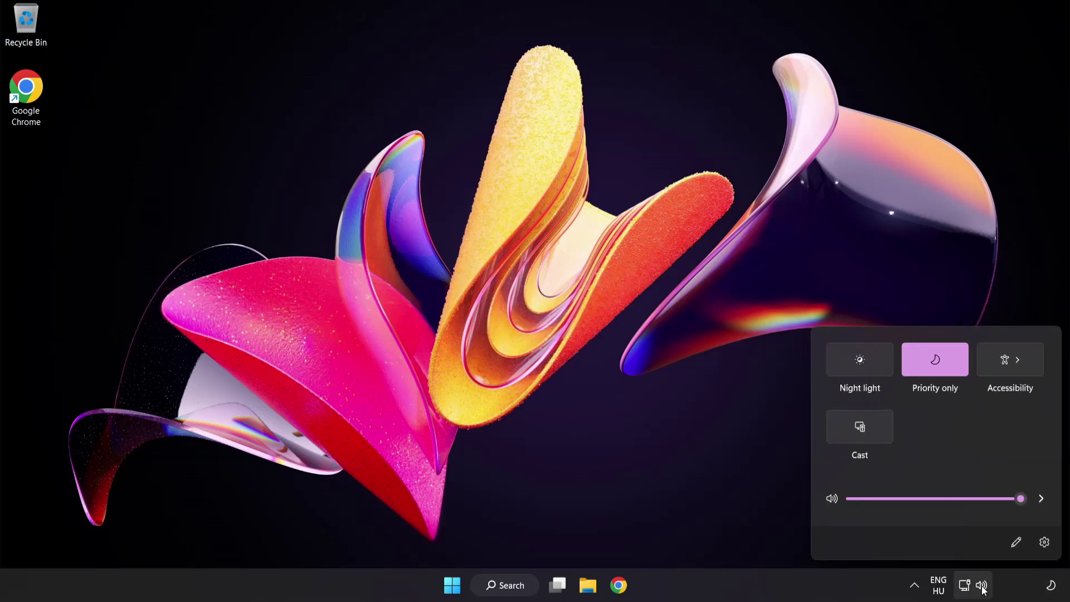
left_click(1040, 498)
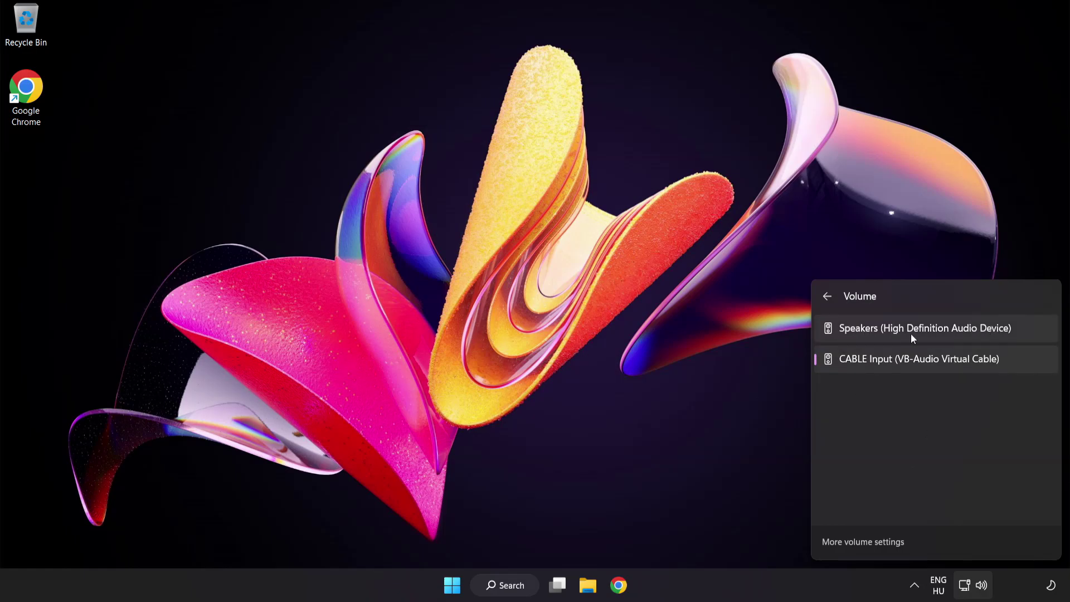
left_click(1022, 331)
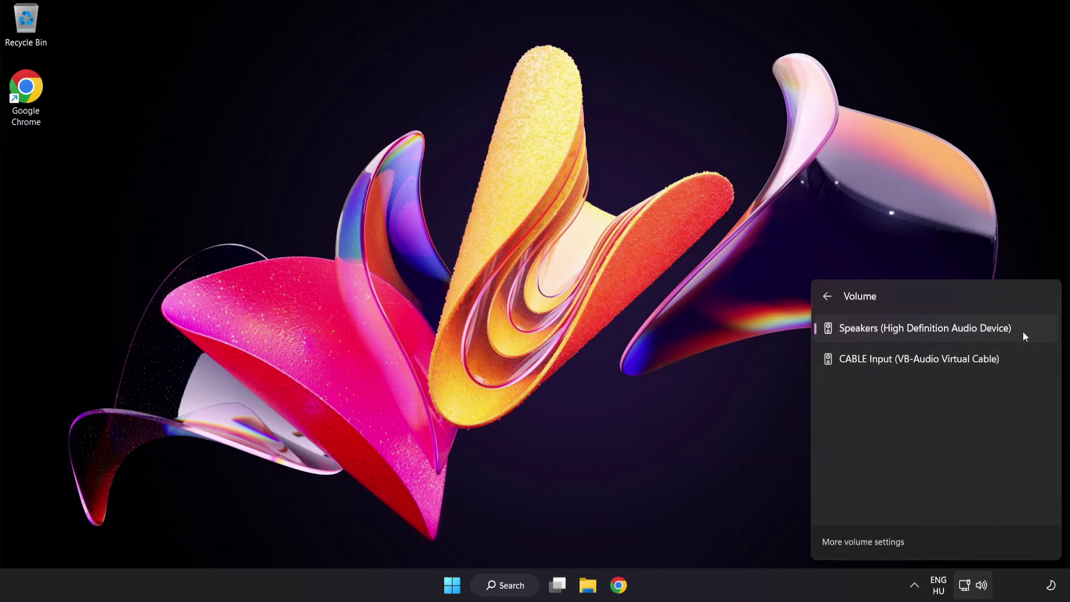
left_click(520, 300)
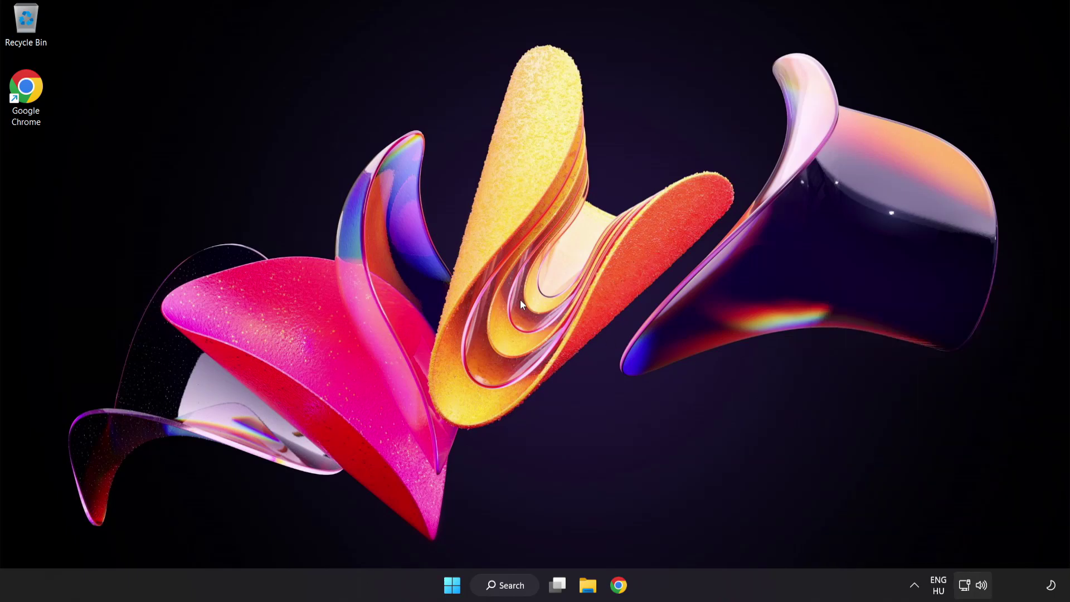
Reset sound devices and app volumes to recommended defaults in the volume mixer, then close Settings.
right_click(983, 588)
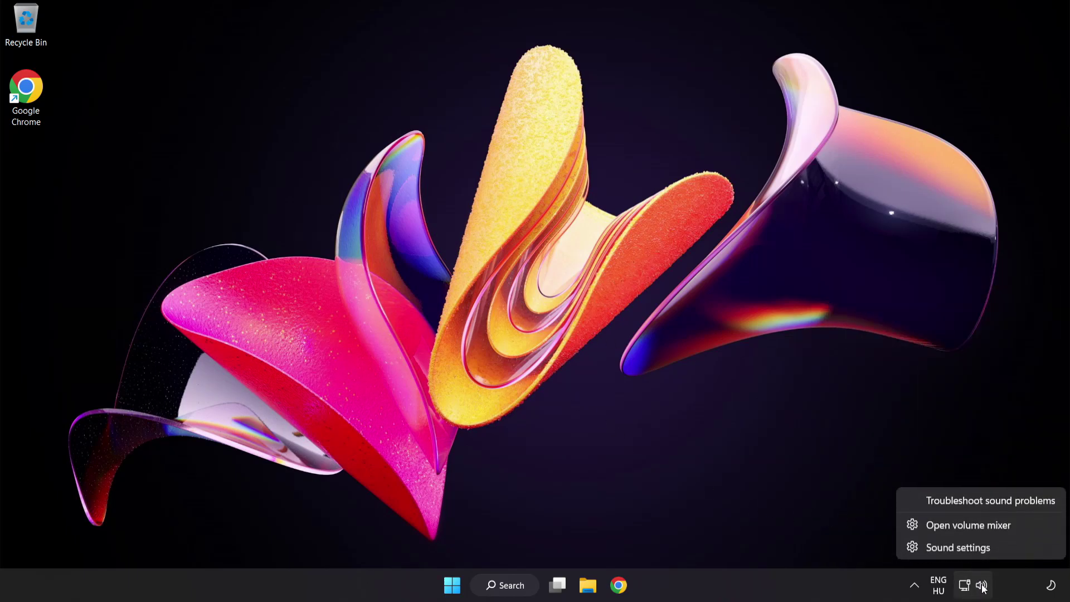
left_click(1027, 526)
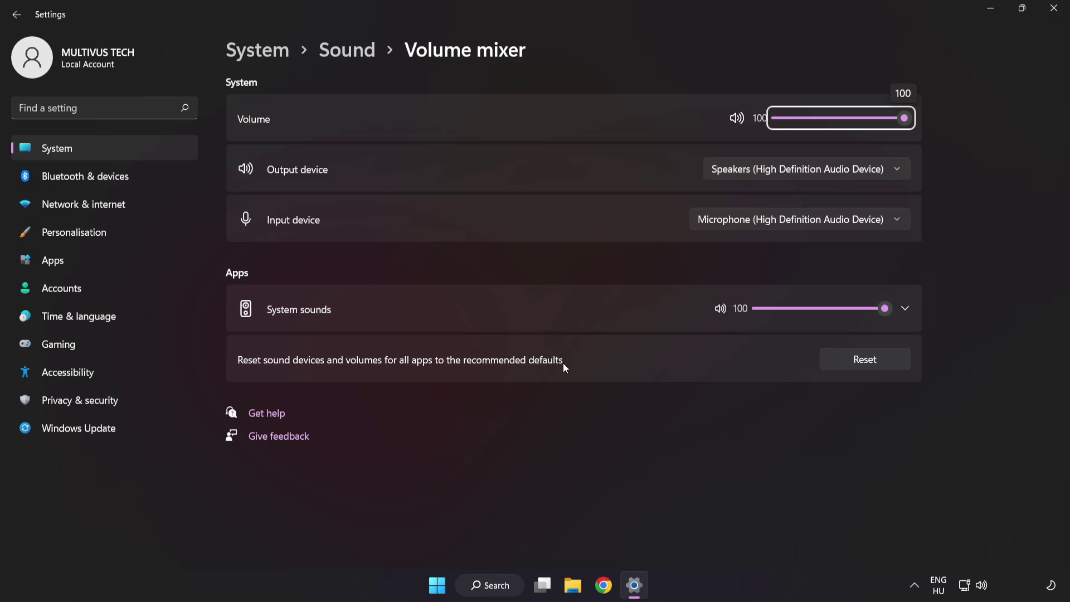
left_click(887, 366)
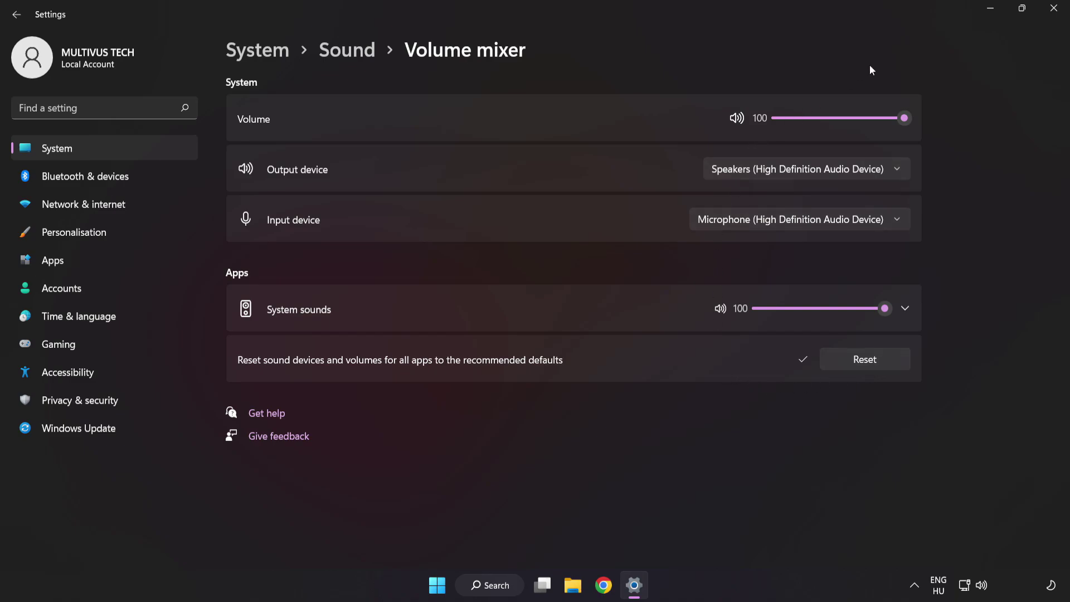
left_click(1054, 12)
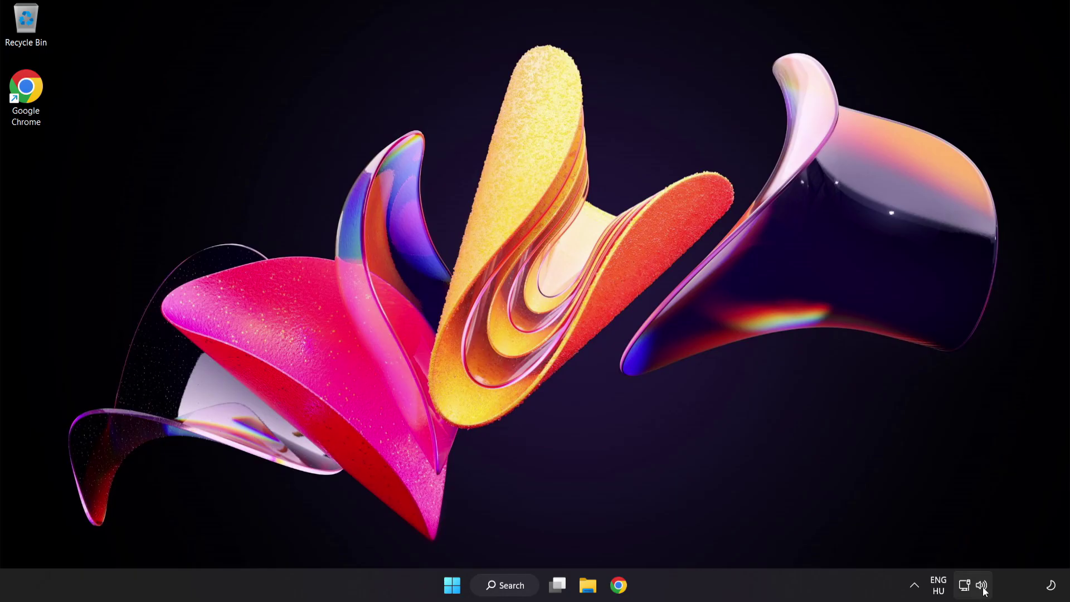
Bring up the Sound settings page and confirm output volume stays at 100.
right_click(982, 586)
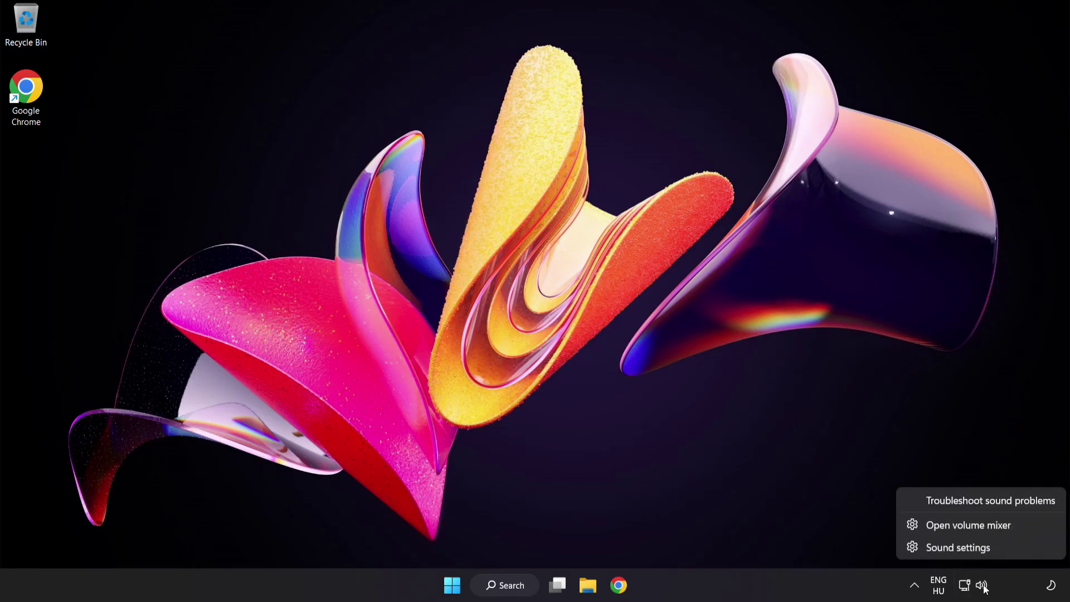
left_click(993, 549)
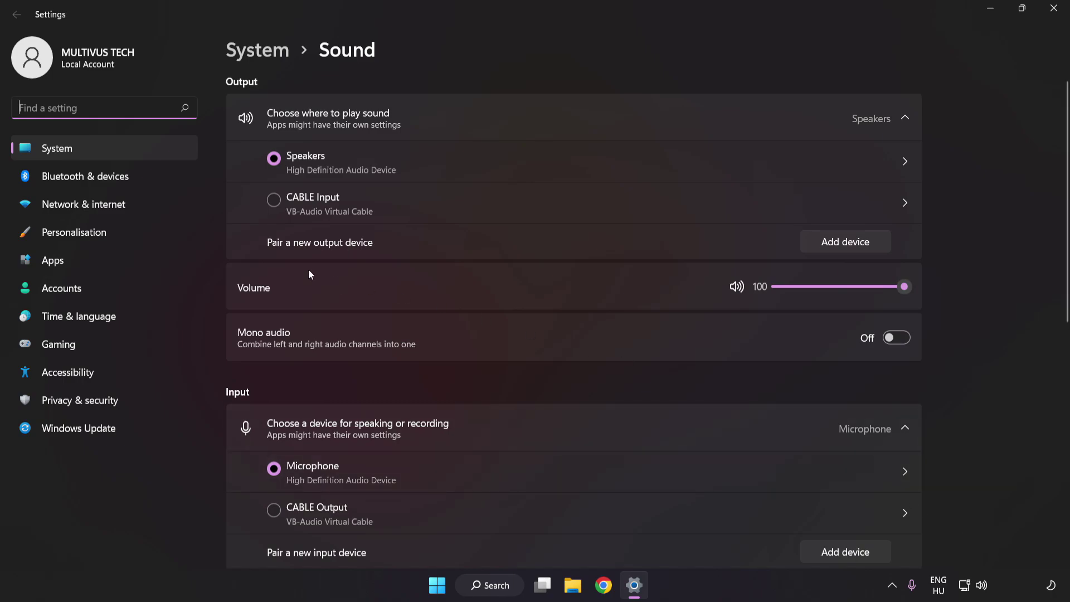
mouse_move(893, 290)
left_mouse_down()
mouse_move(861, 290)
mouse_move(1004, 291)
left_mouse_up()
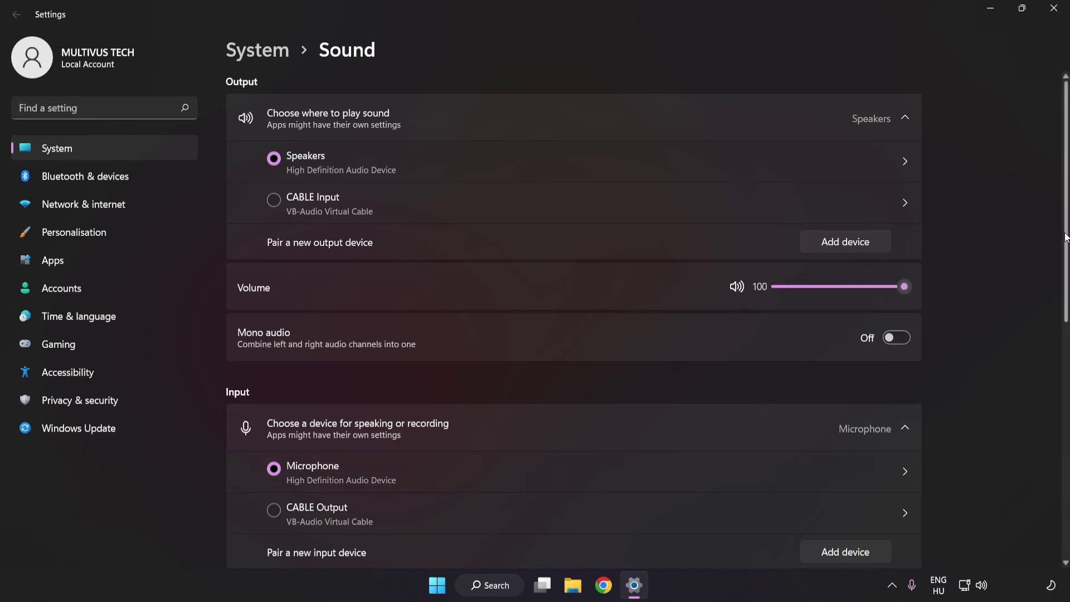
scroll(1052, 379, "down", 2)
scroll(1052, 379, "down", 1)
scroll(1050, 385, "down", 1)
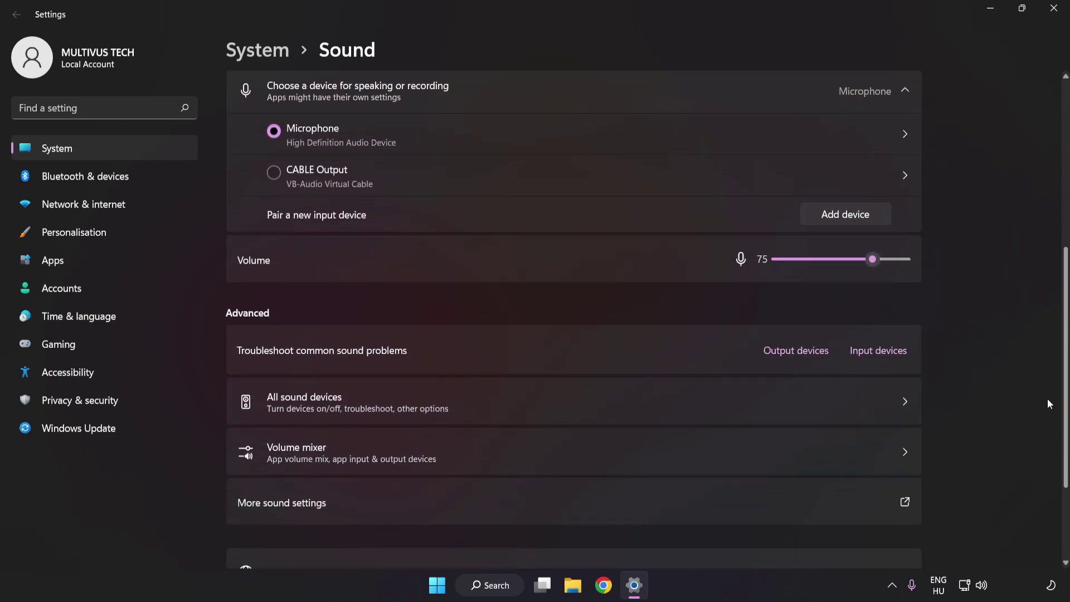
scroll(1047, 407, "down", 1)
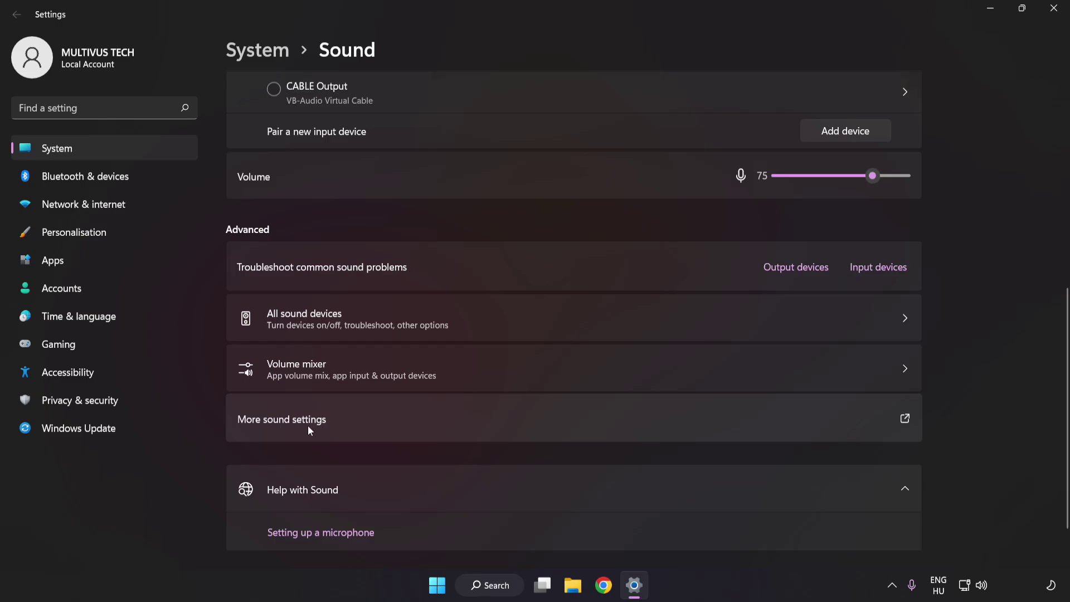
Disable the CABLE Input playback device in the classic Sound panel, leaving Speakers selected.
left_click(493, 419)
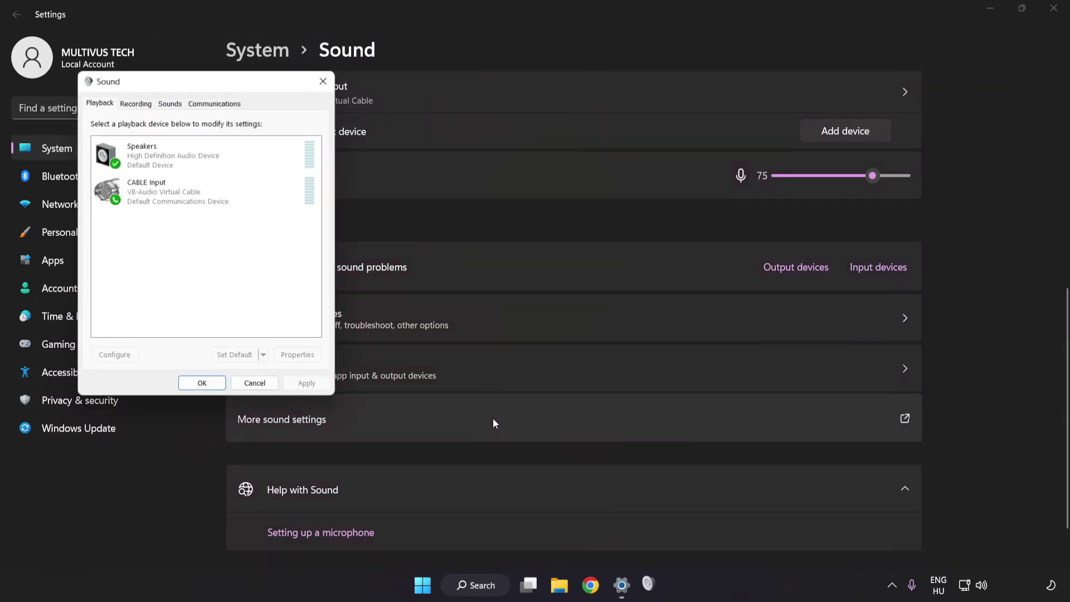
left_click_drag(209, 86, 534, 159)
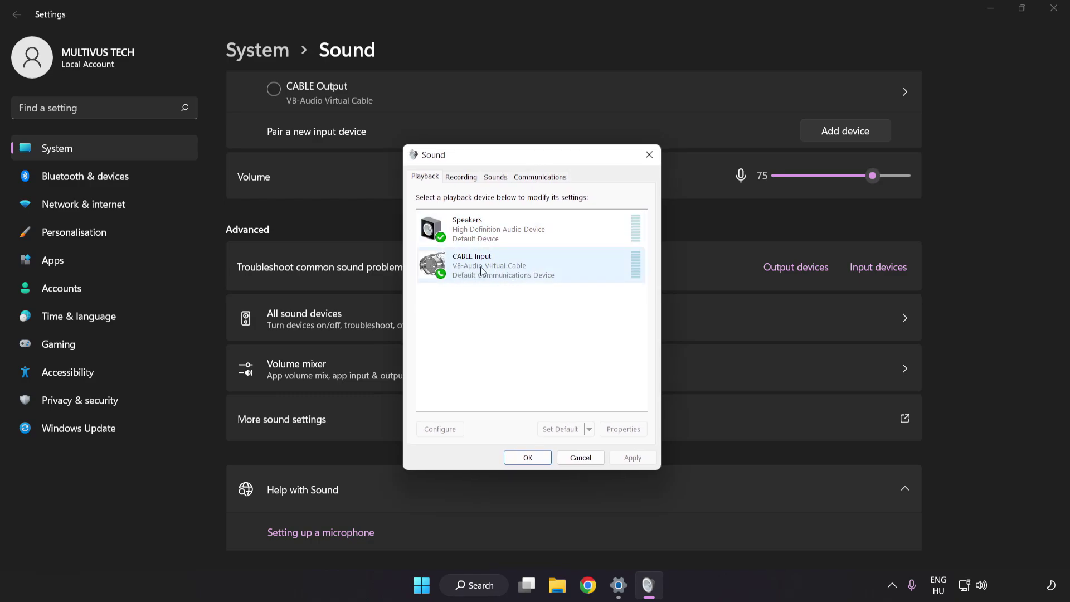
right_click(520, 267)
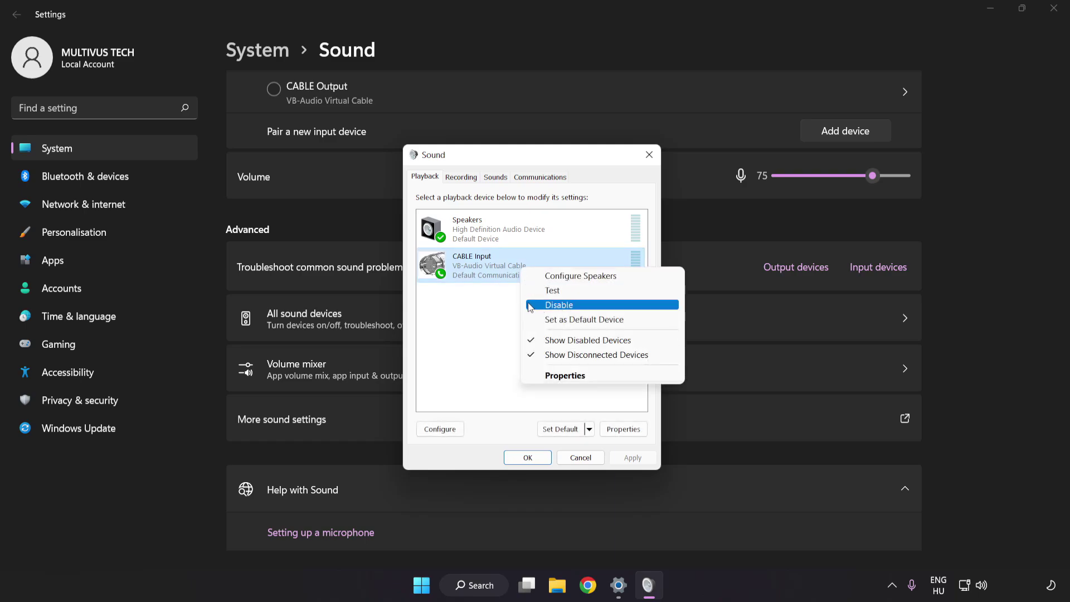
left_click(571, 305)
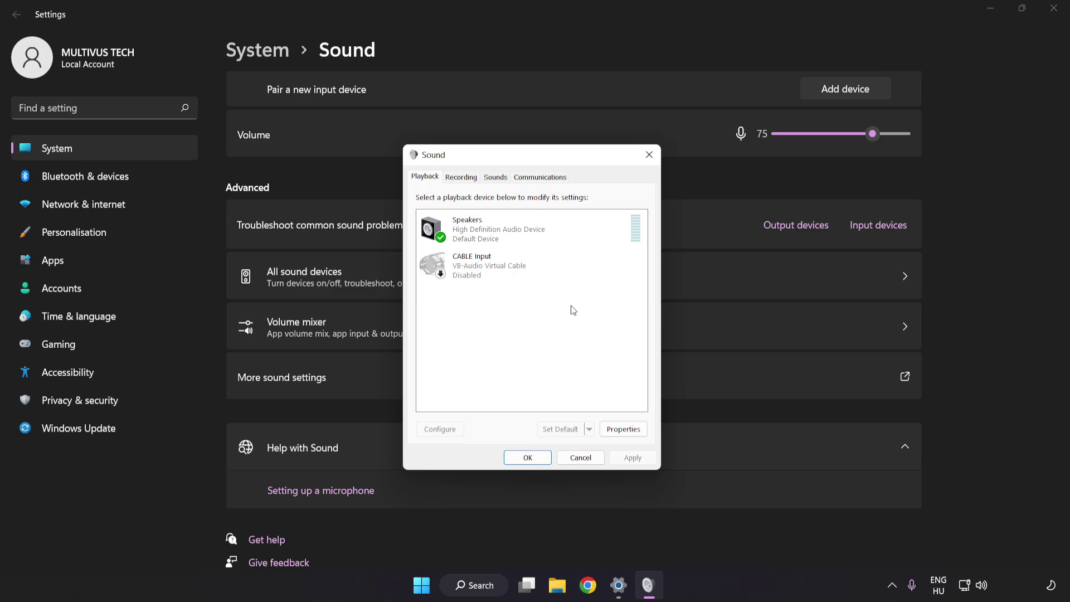
left_click(501, 234)
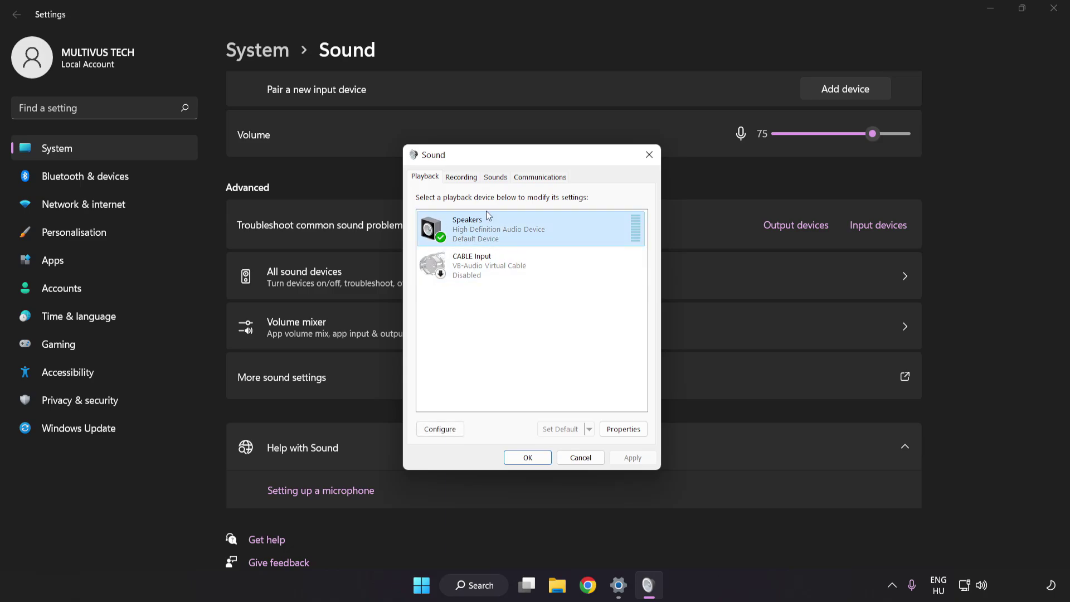
Start Configure Speakers and choose 7.1 Surround as the channel layout.
right_click(558, 233)
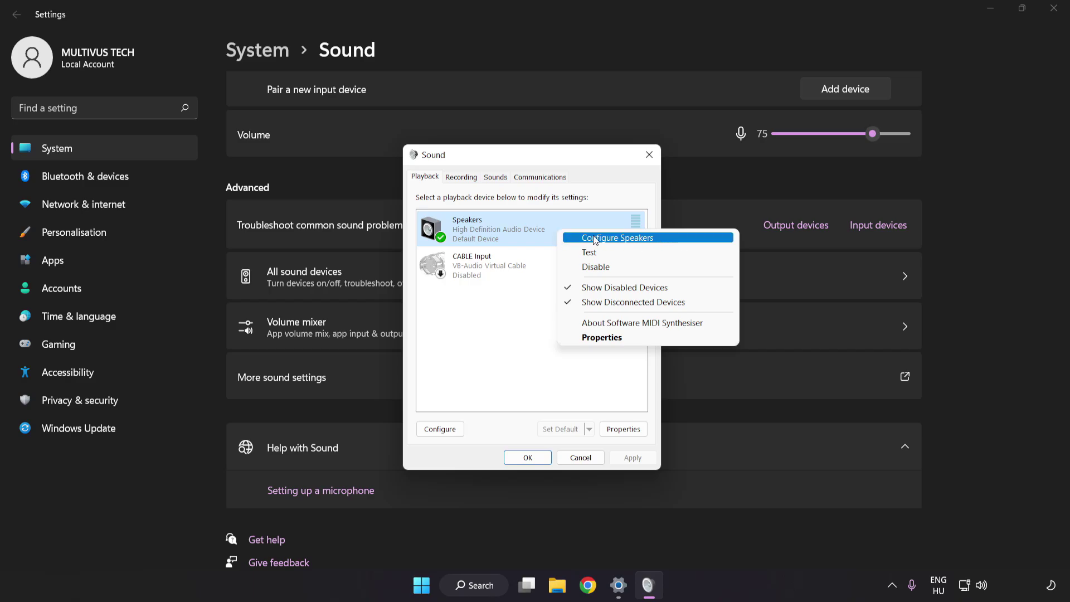
left_click(665, 239)
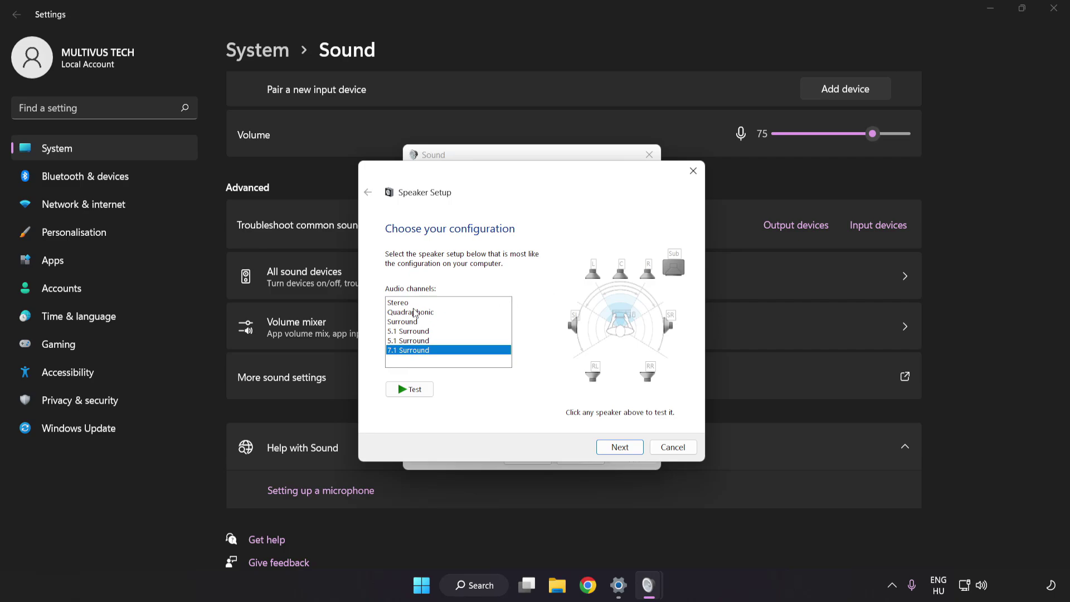
left_click(410, 302)
left_click(409, 332)
left_click(409, 350)
Keep all optional and full-range speakers ticked and finish the 7.1 Surround setup.
left_click(620, 448)
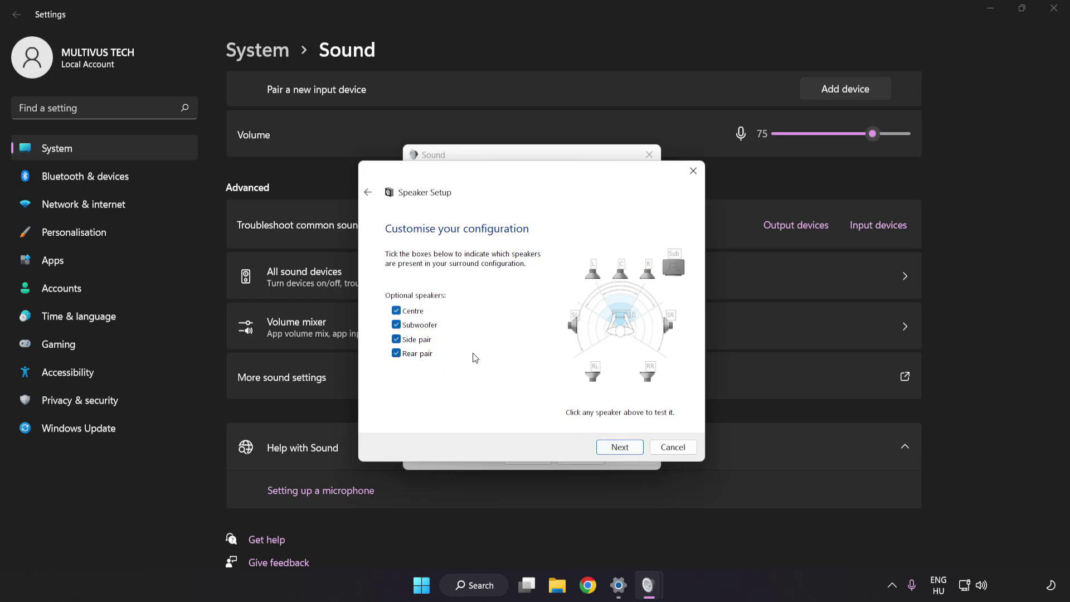
left_click(620, 448)
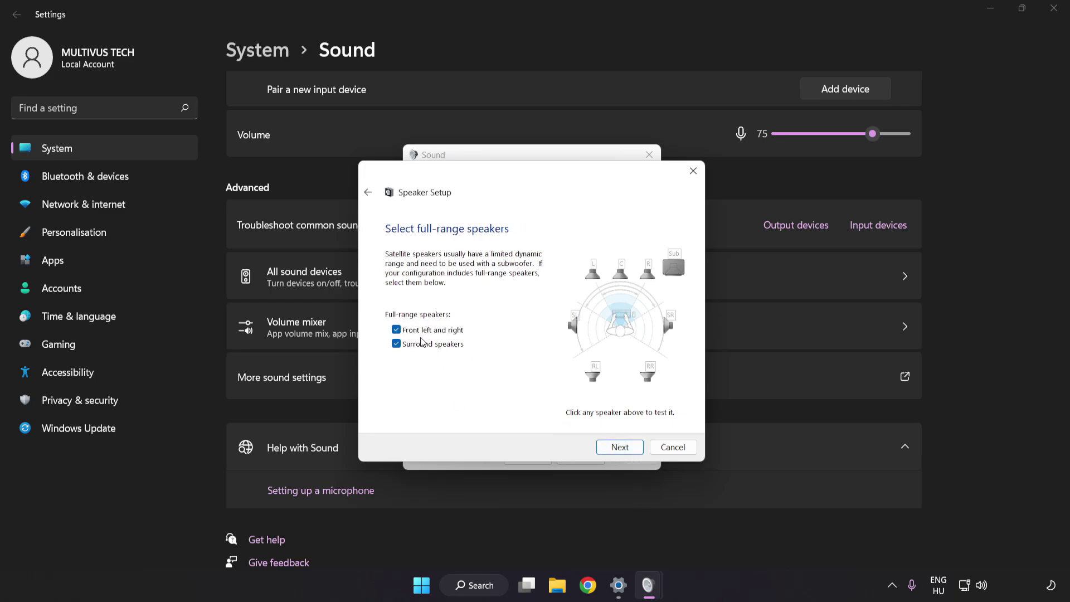
left_click(615, 448)
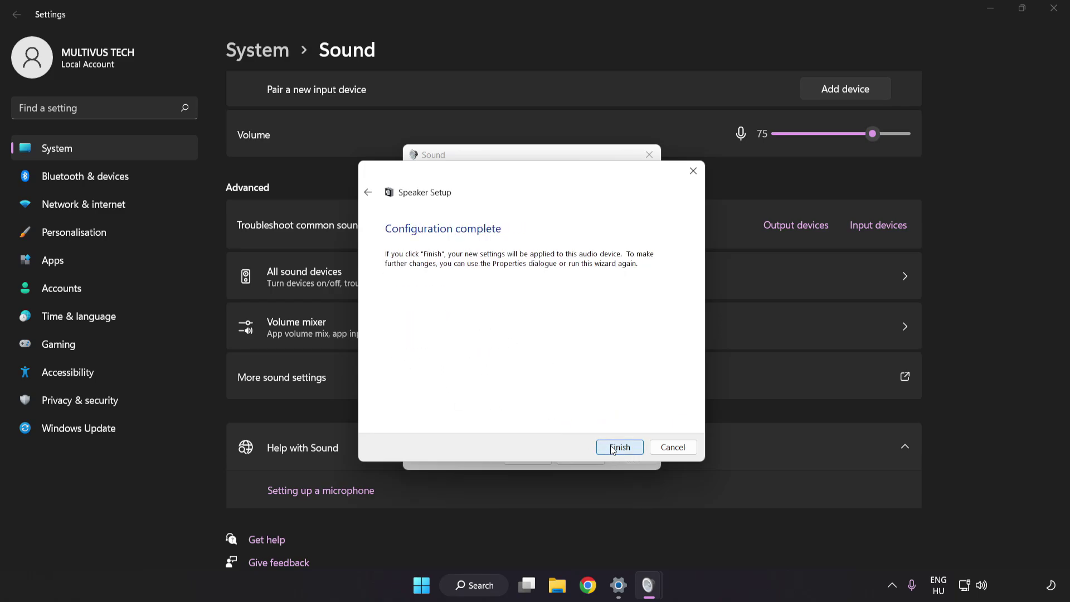
left_click(619, 448)
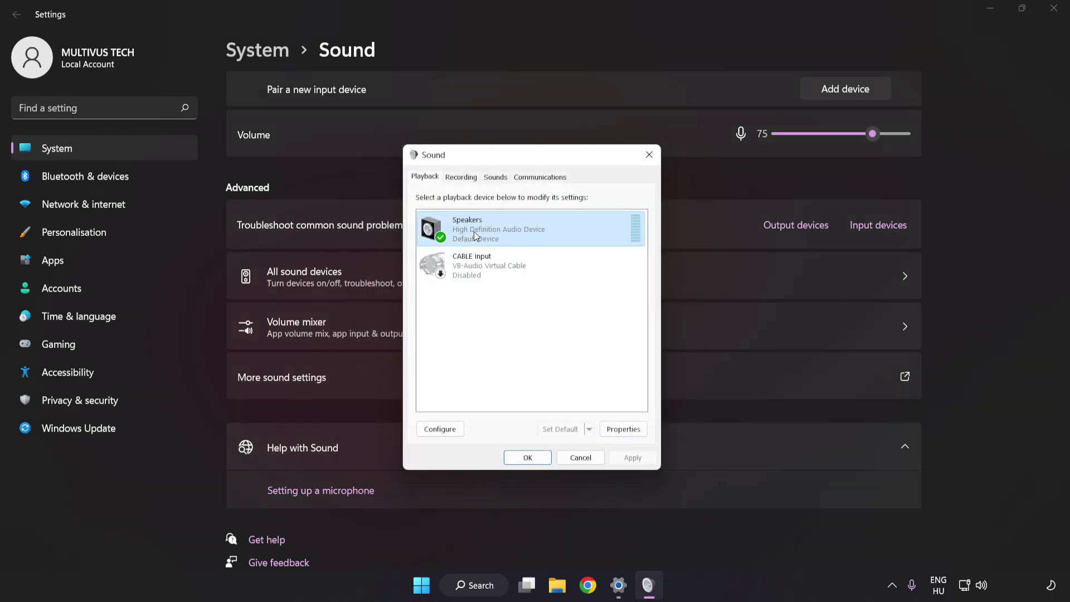
Tick Disable all enhancements in Speakers Properties and apply it.
left_click(629, 431)
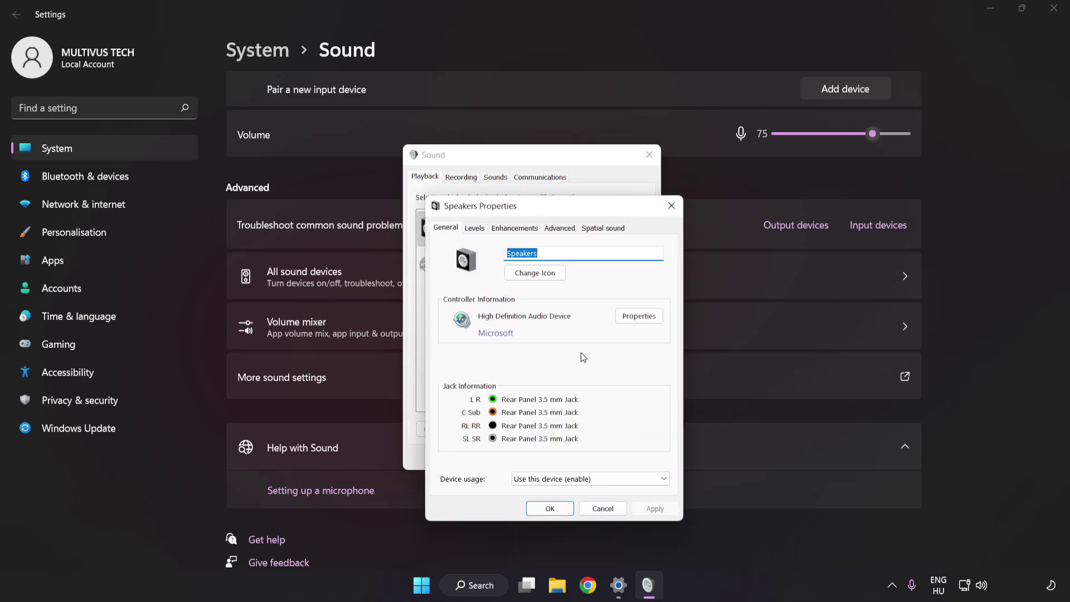
left_click_drag(533, 186, 525, 168)
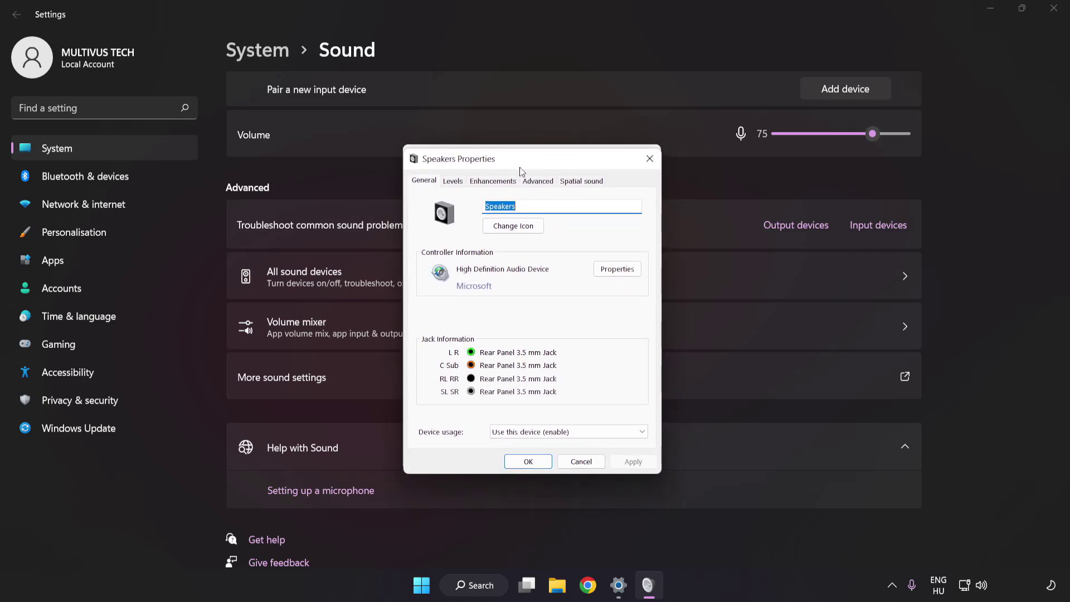
left_click(487, 182)
left_click(426, 238)
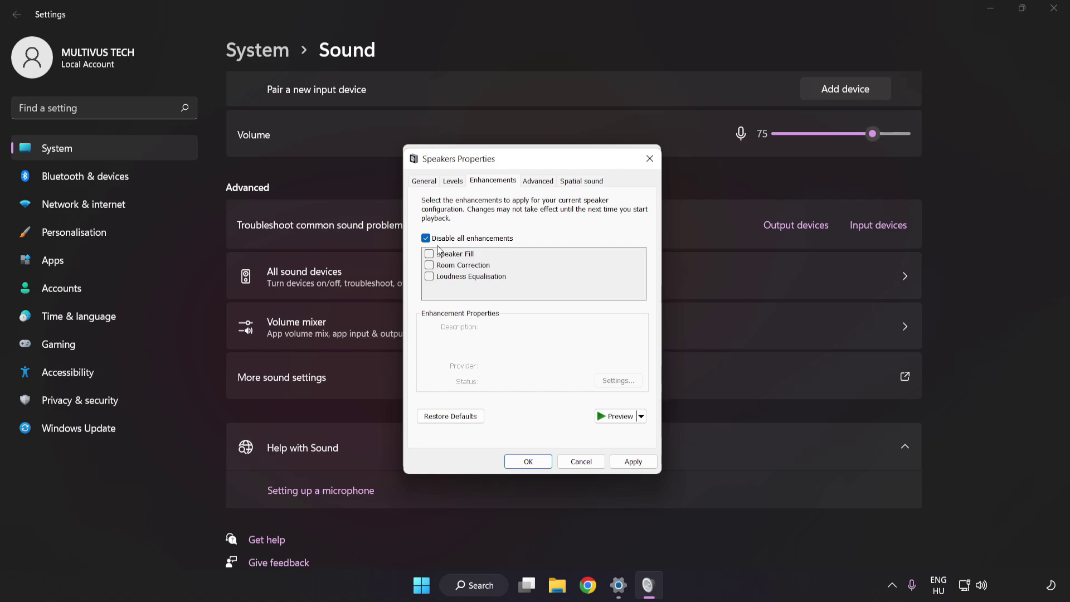
left_click(633, 462)
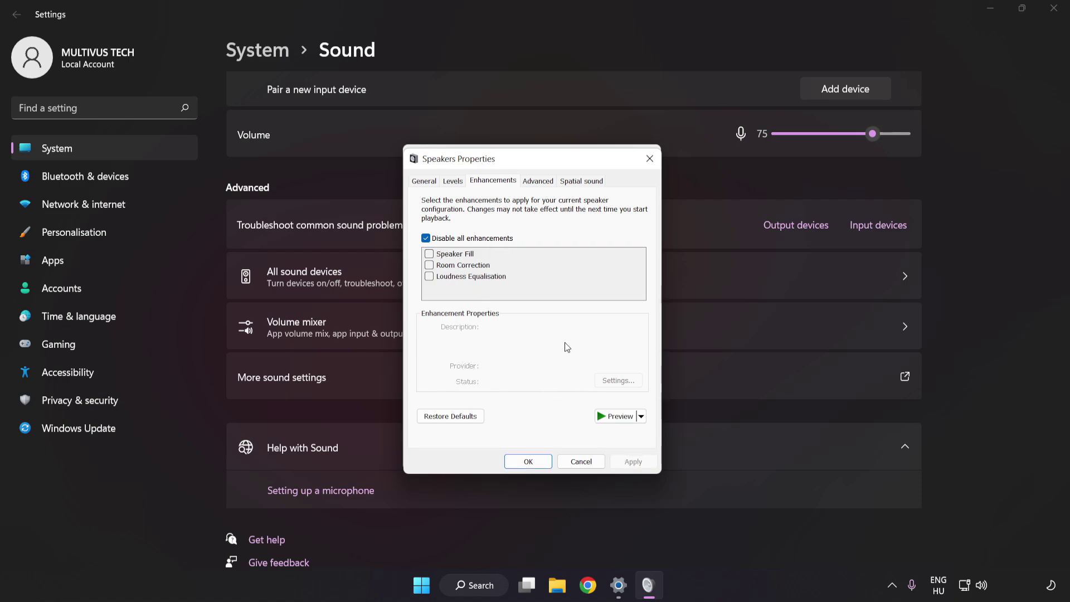
Keep the speakers' default format at 16 bit, 48000 Hz (DVD Quality) under Advanced.
left_click(534, 185)
left_click(535, 249)
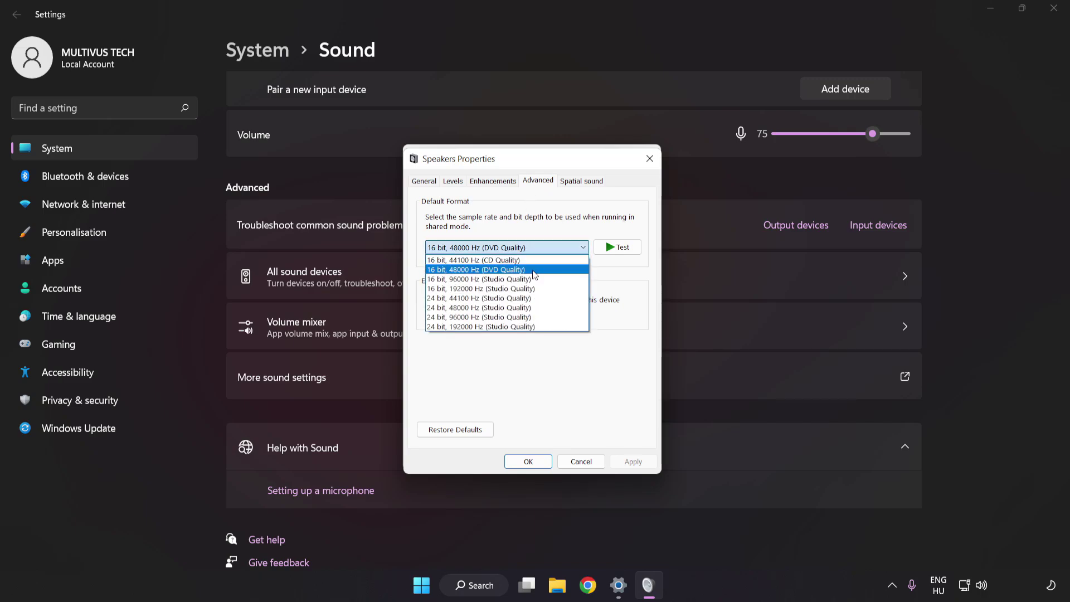
left_click(535, 270)
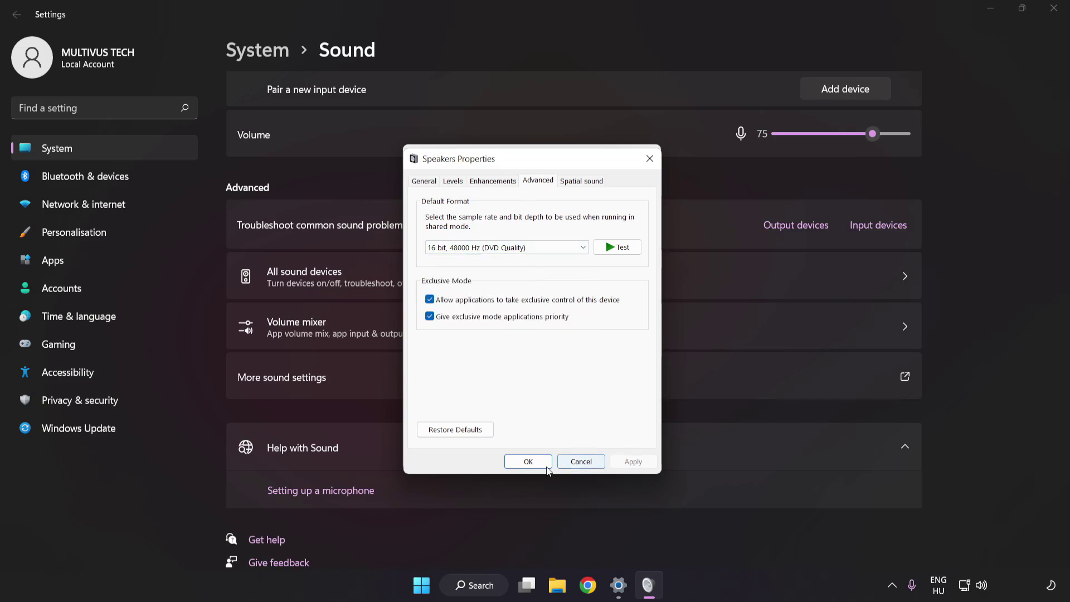
Confirm both Sound dialogs with OK and close Settings.
left_click(528, 461)
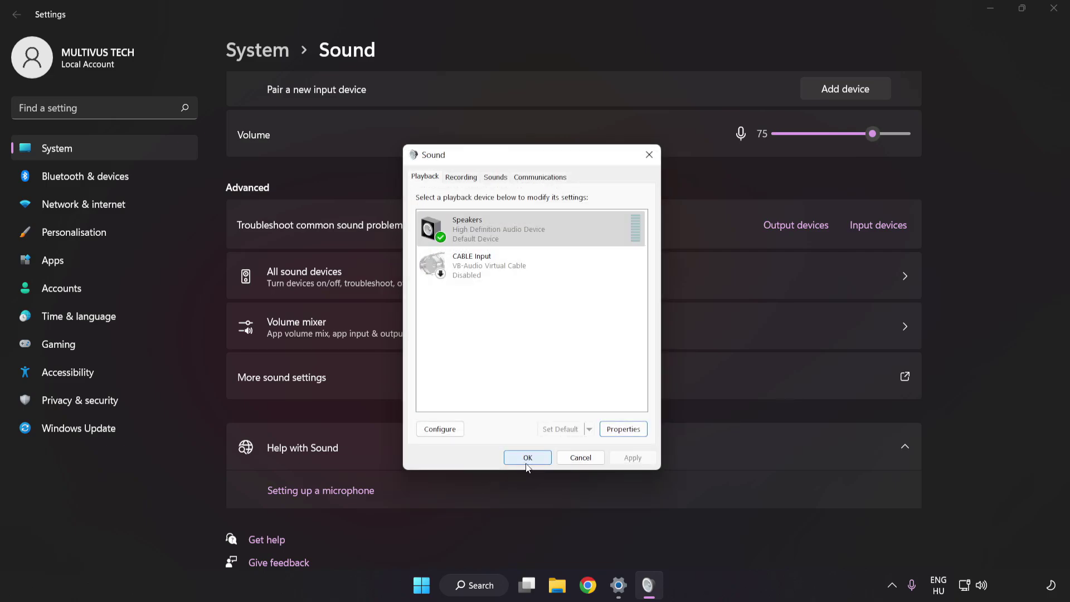
left_click(526, 460)
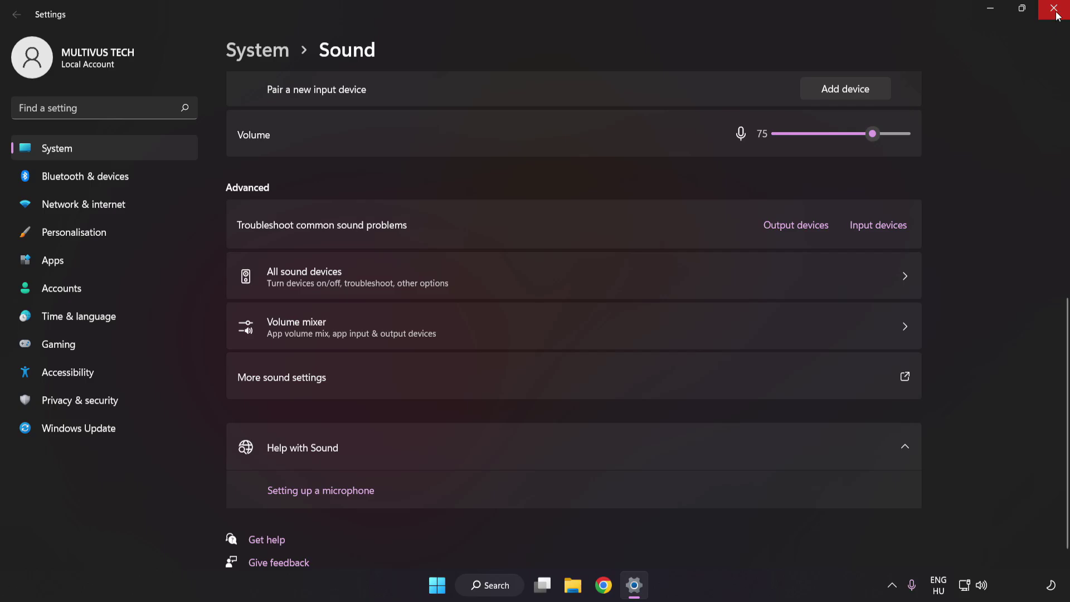
left_click(1054, 10)
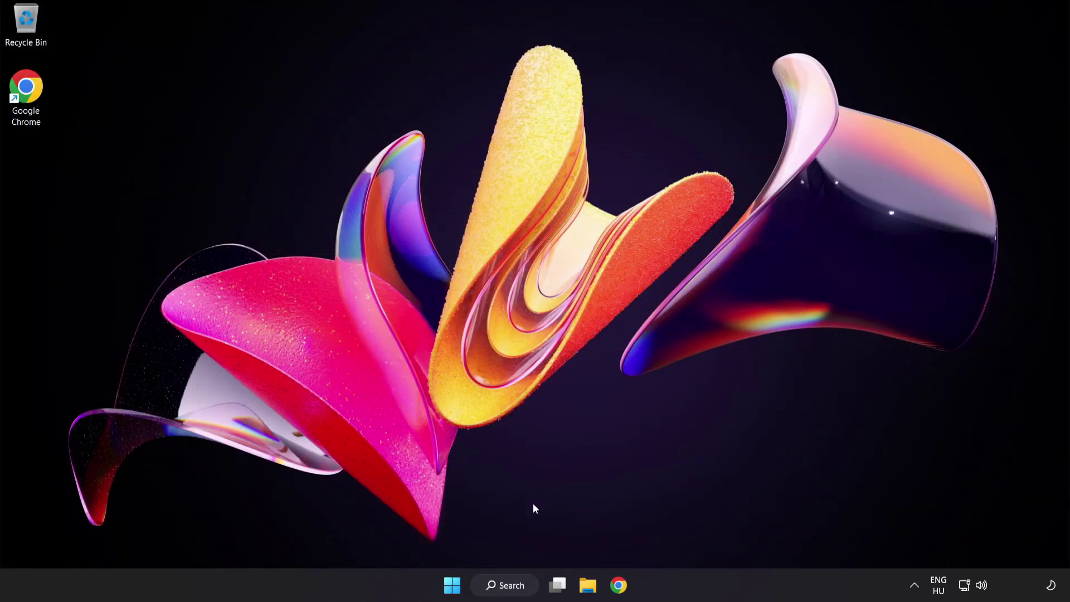
Check the Start power menu, then begin a Windows search for Device Manager.
left_click(450, 587)
left_click(707, 537)
left_click(510, 589)
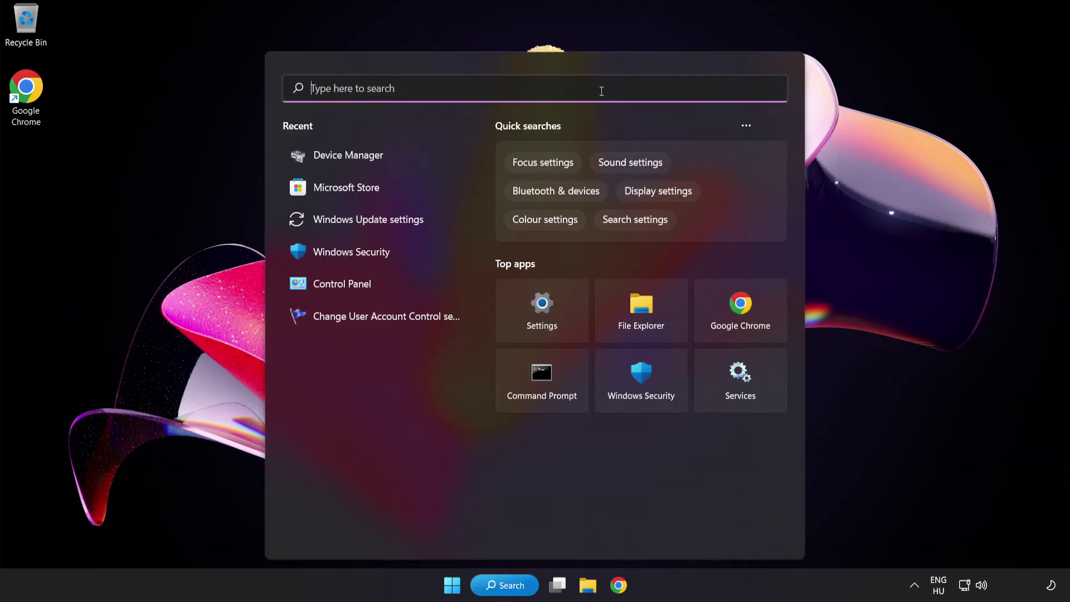
type("device mana")
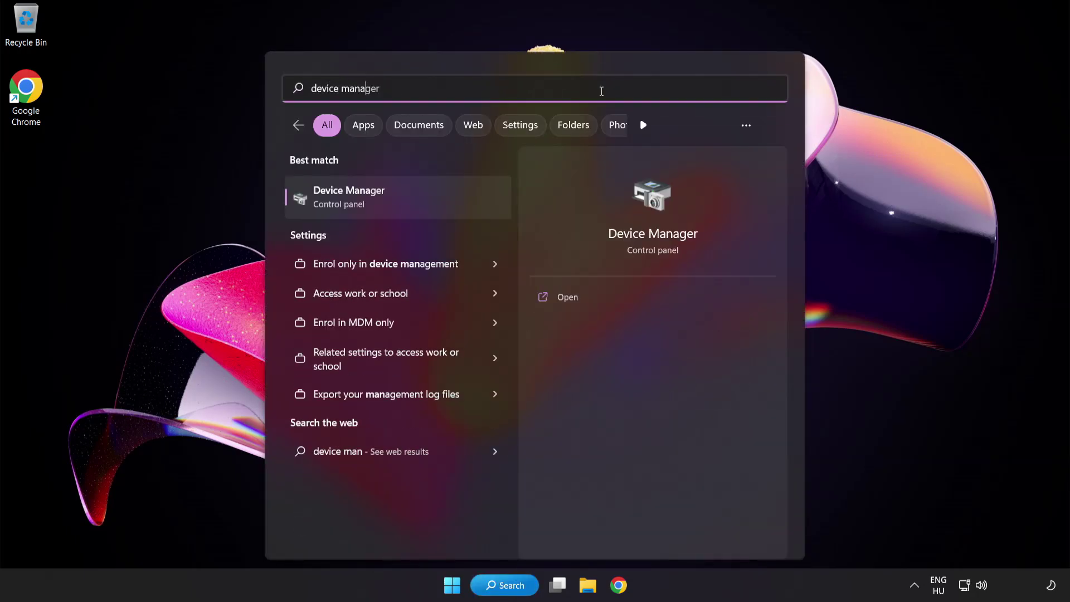
type("ger")
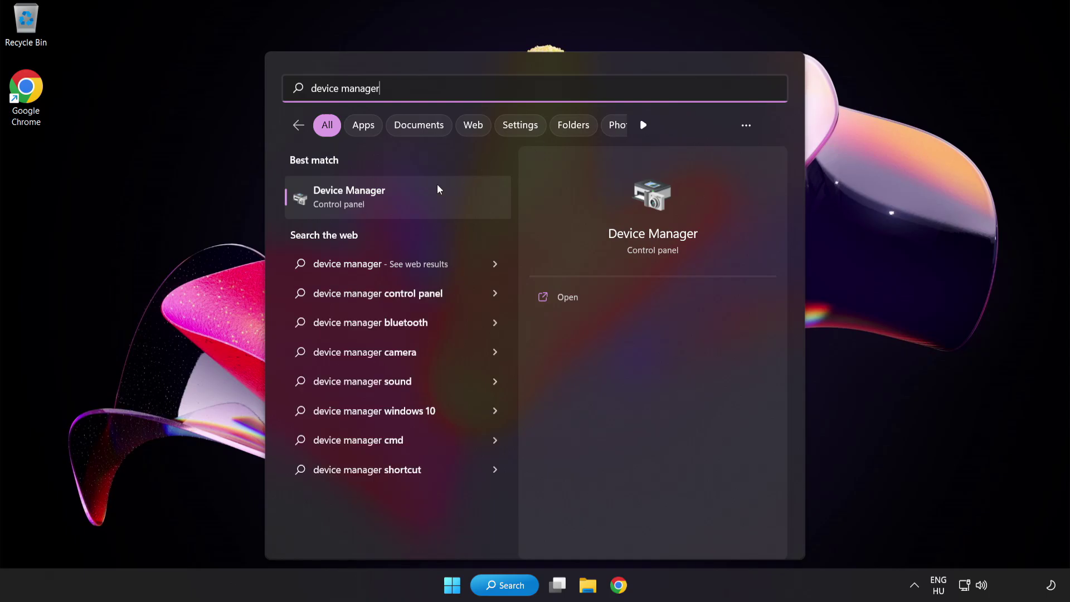
Launch Device Manager and bring up actions for High Definition Audio Device under Sound, video and game controllers.
left_click(414, 197)
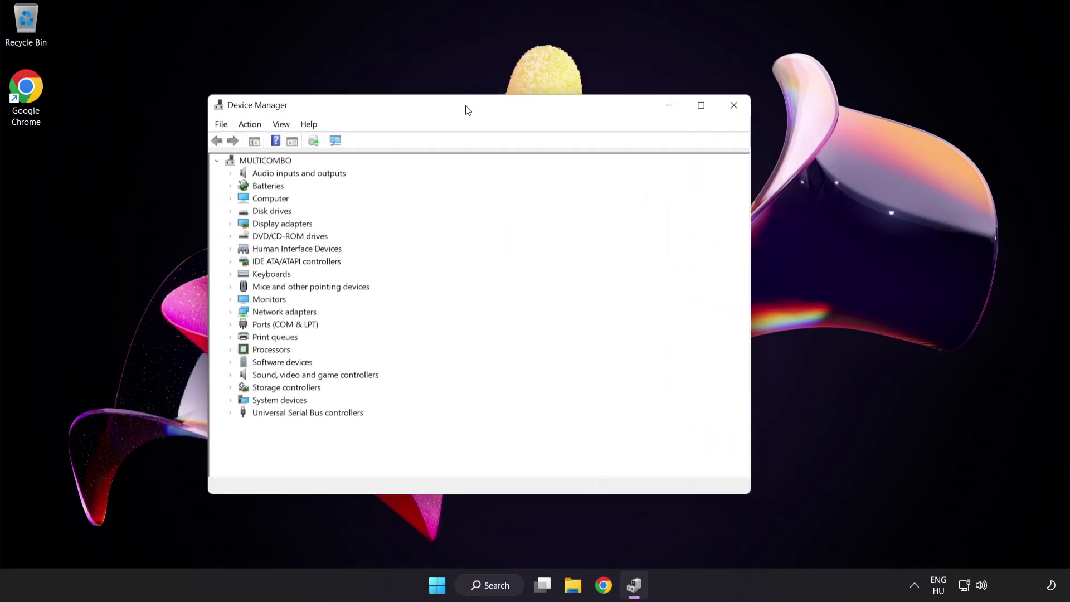
left_click_drag(314, 46, 511, 118)
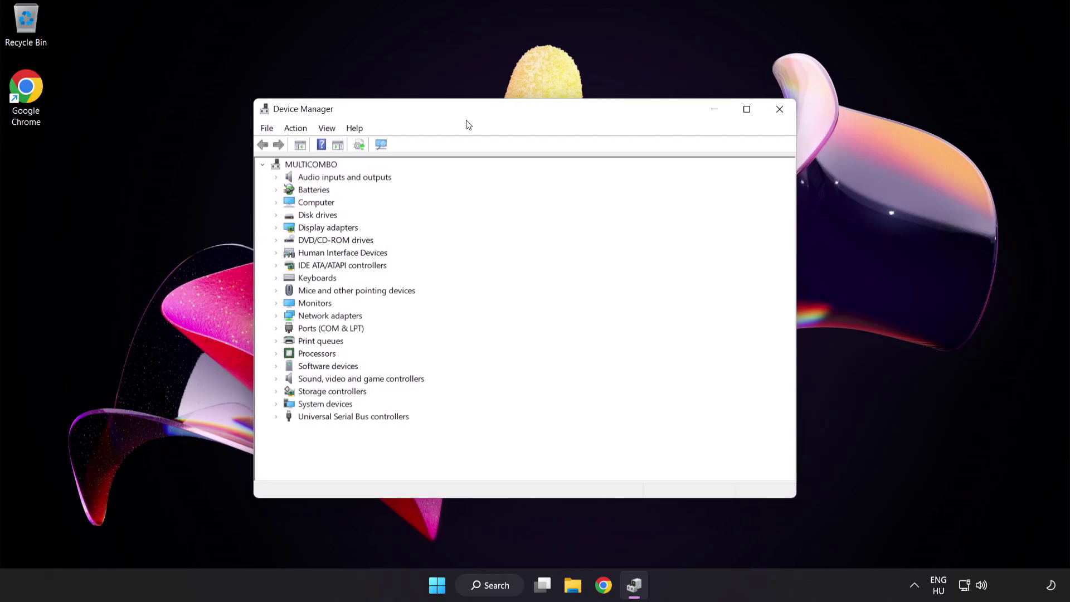
left_click(293, 381)
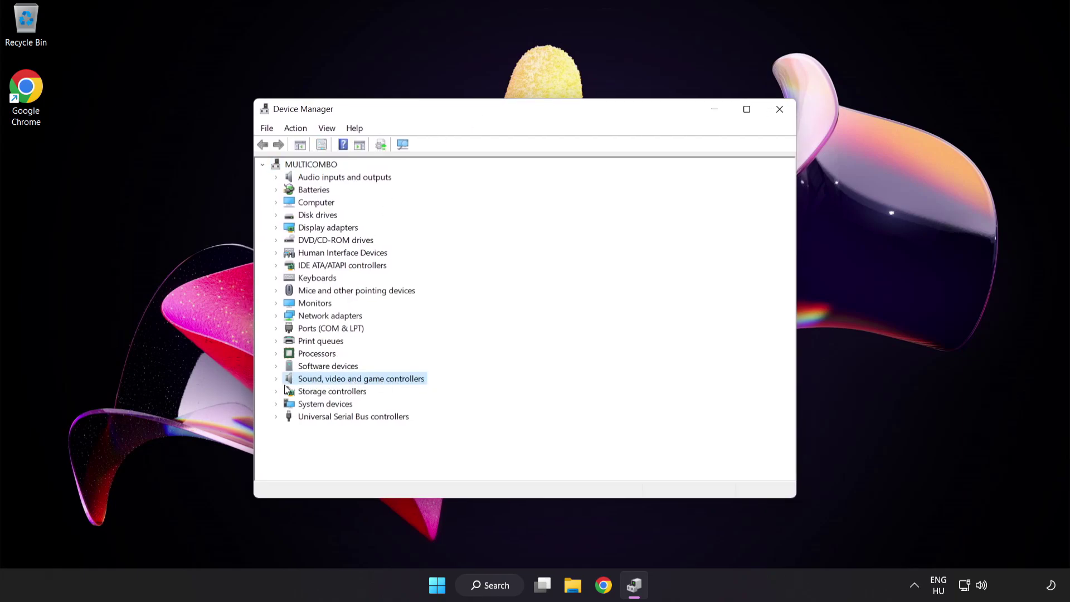
left_click(275, 380)
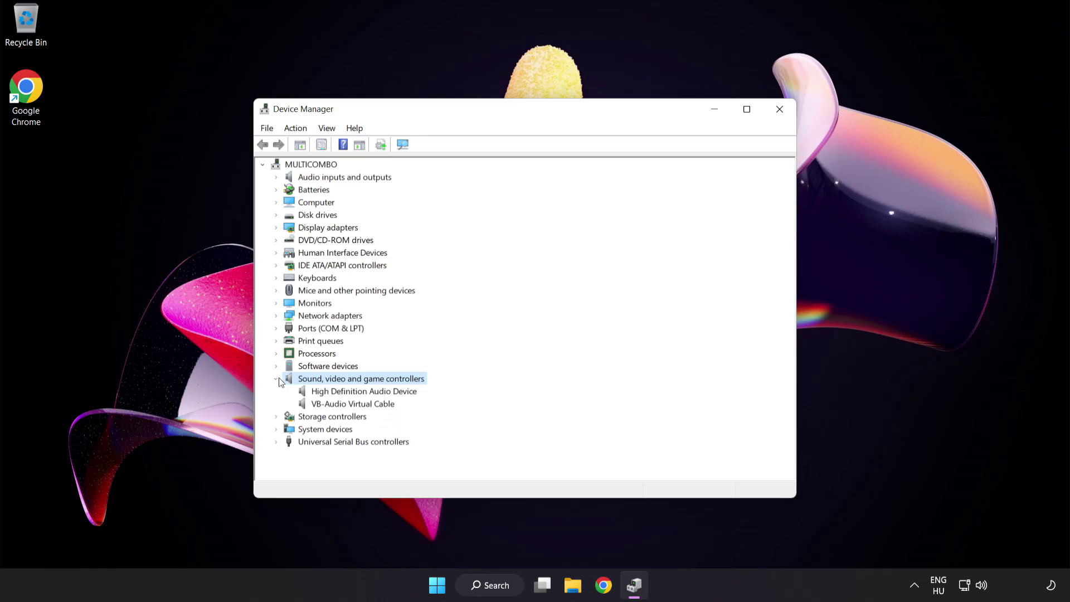
left_click(322, 391)
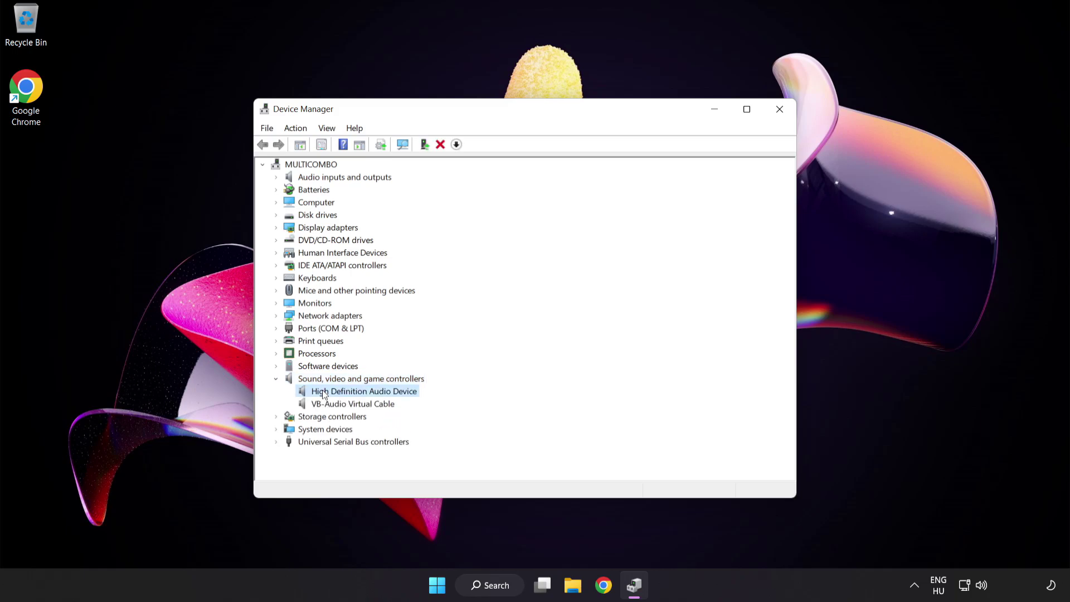
right_click(379, 396)
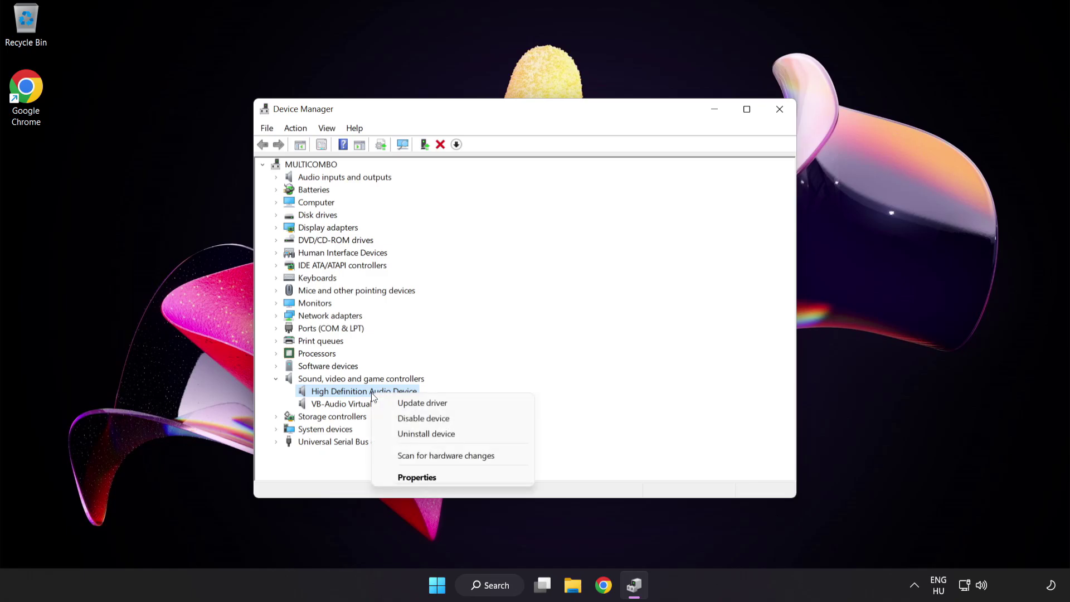
Start Update driver and choose to pick from the computer's list of available drivers.
left_click(457, 410)
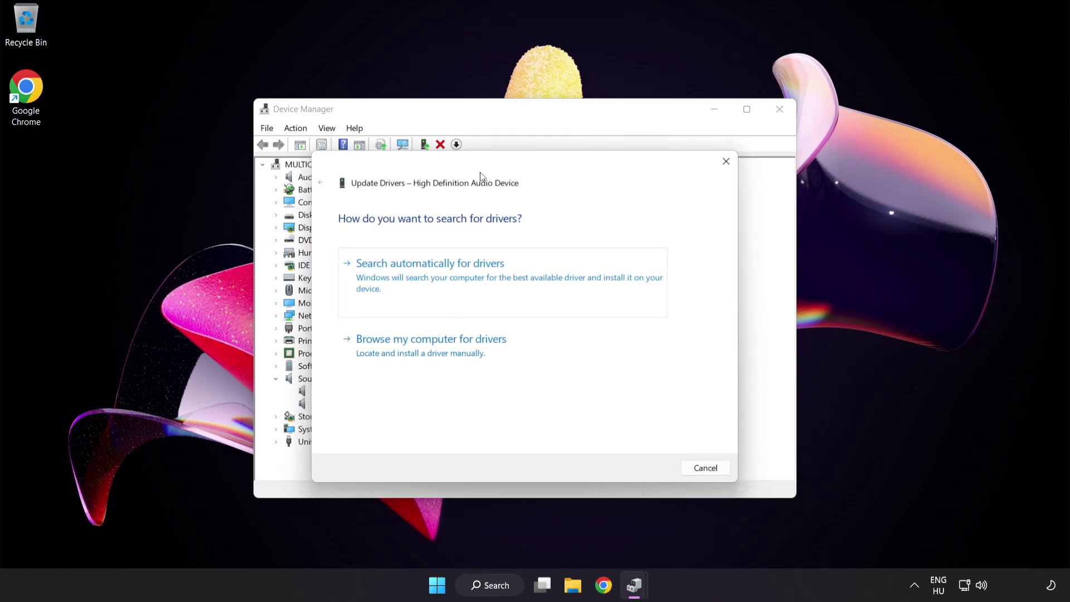
left_click_drag(482, 165, 506, 148)
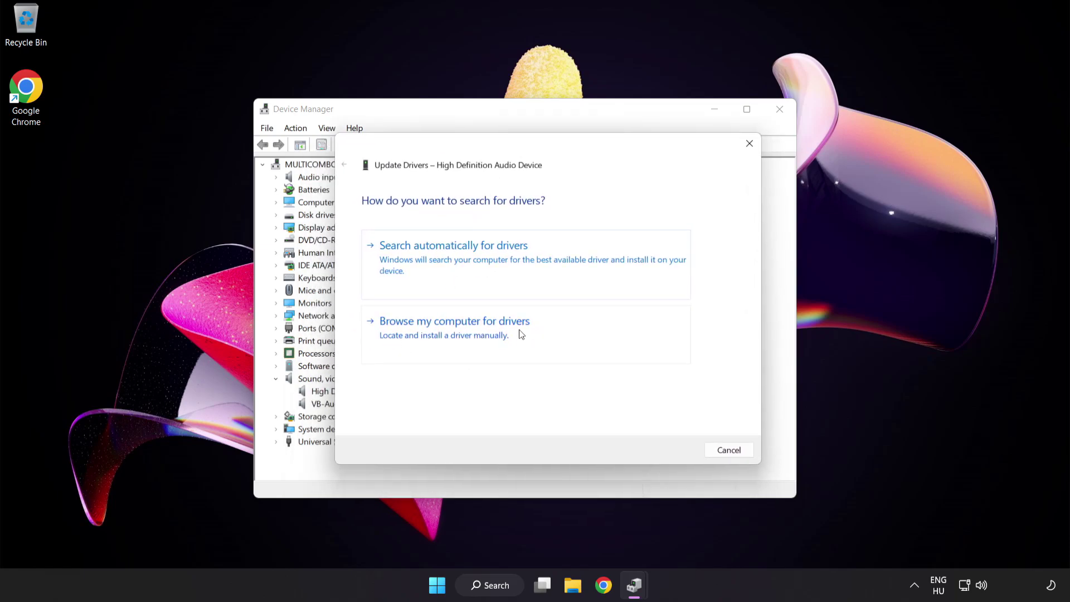
left_click(482, 339)
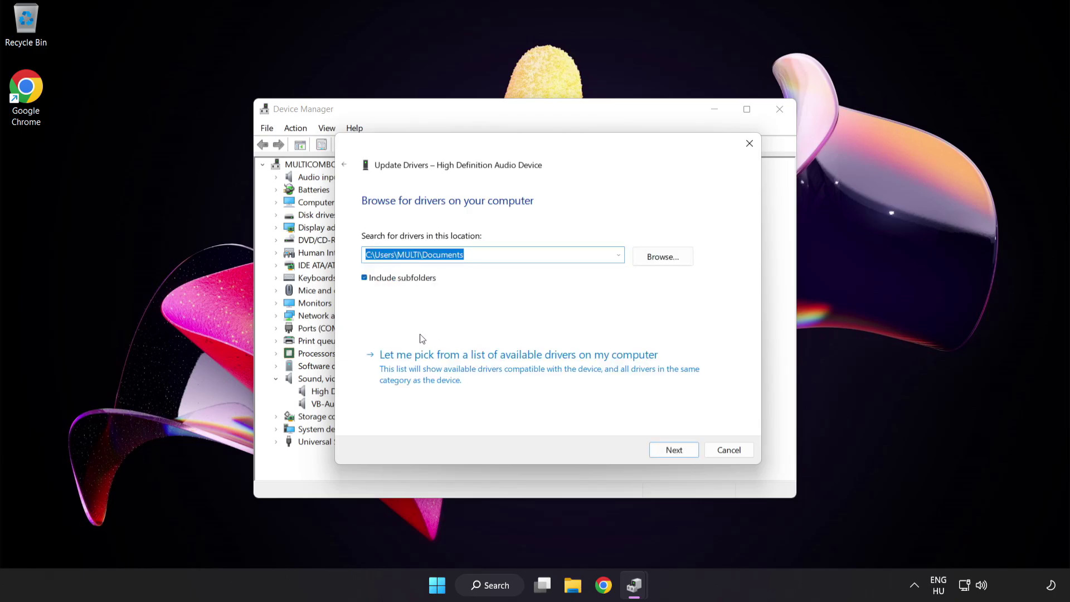
left_click(469, 375)
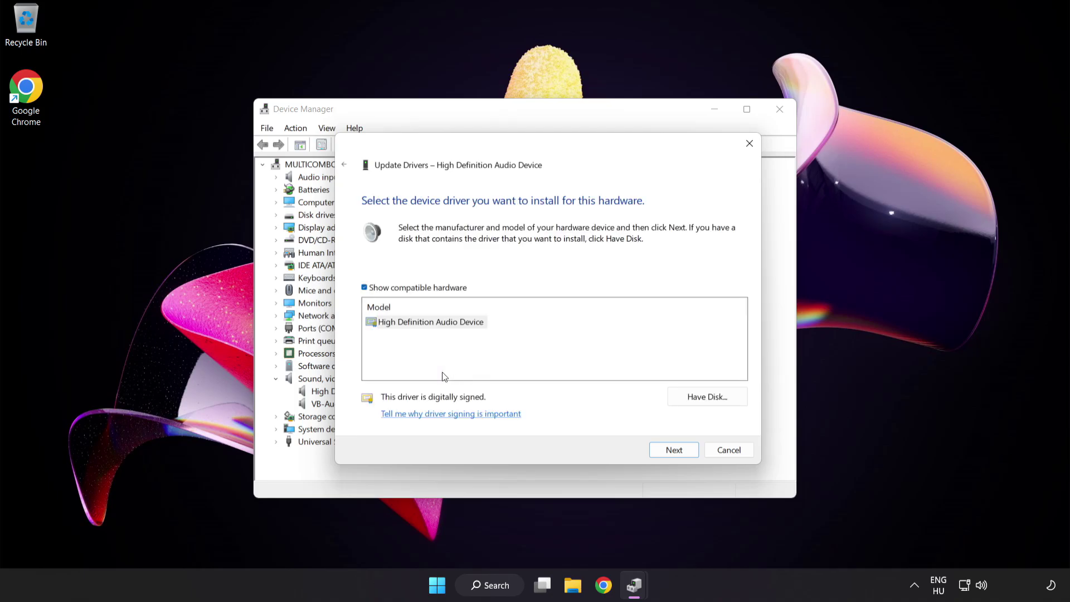
Install the High Definition Audio Device driver, accept the warning and close the completion page.
left_click(391, 327)
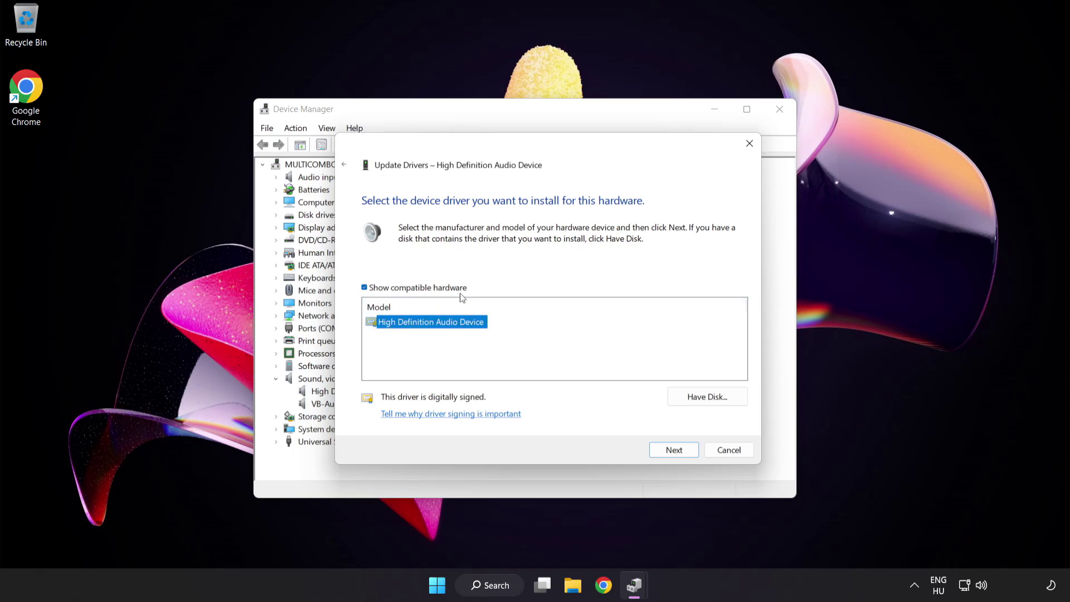
left_click(682, 454)
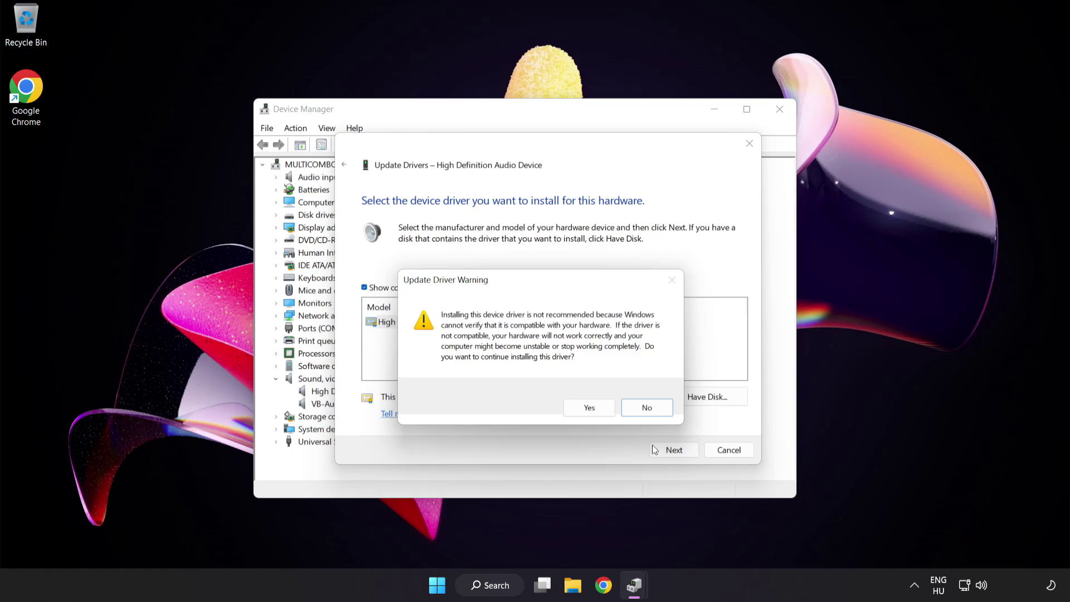
left_click(590, 409)
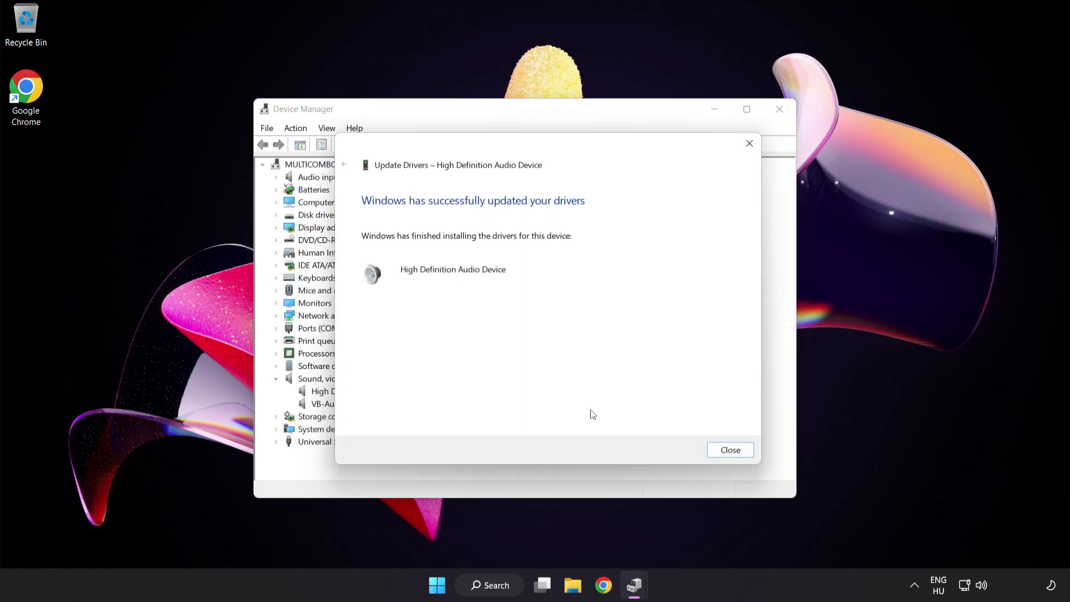
left_click(729, 449)
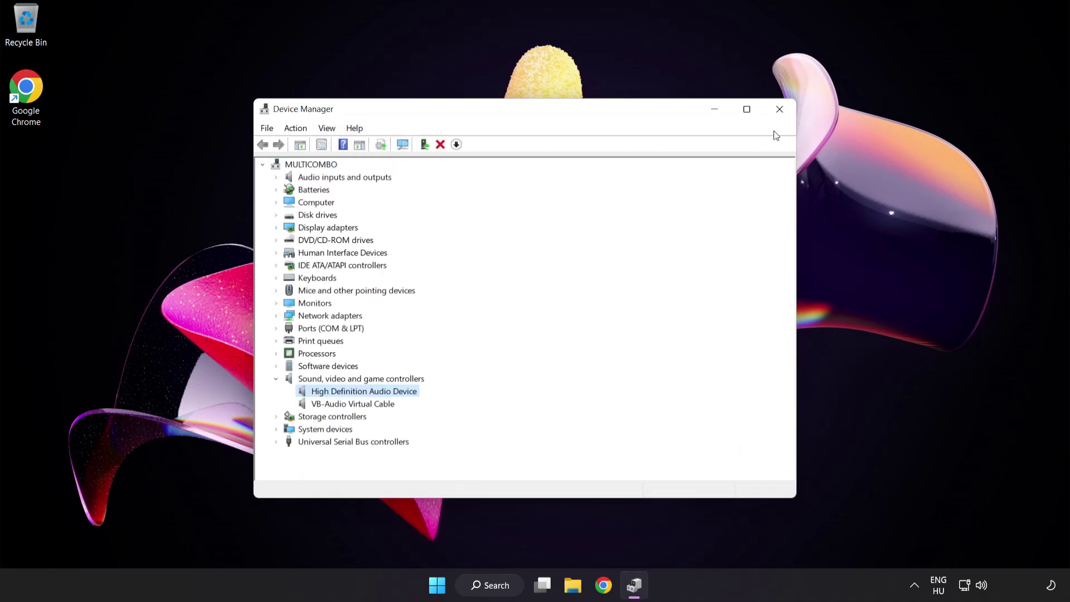
Close Device Manager, then bring up the Start power options and dismiss them.
left_click(779, 108)
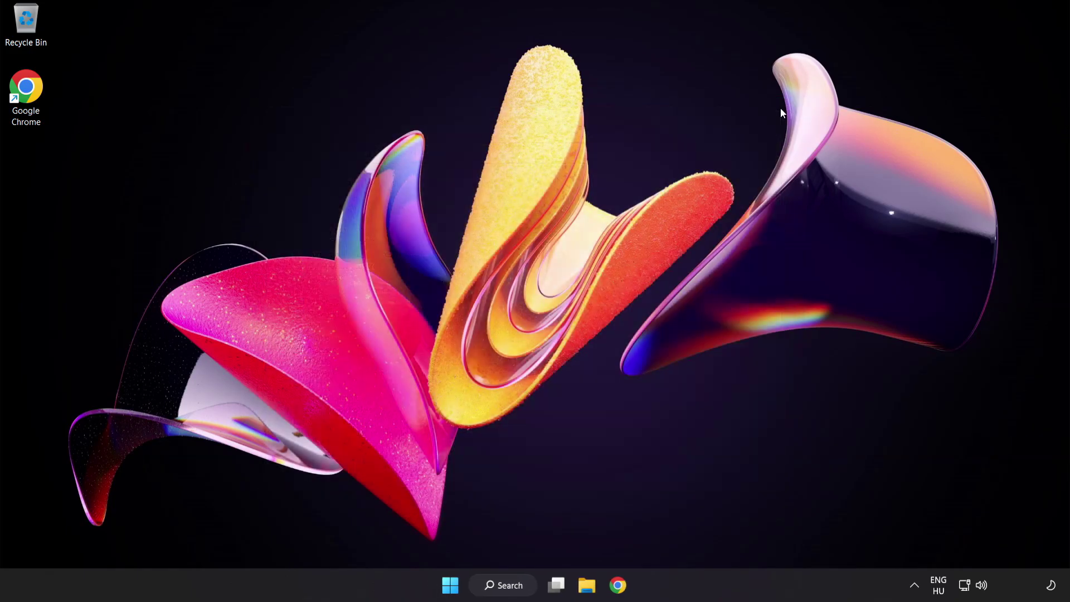
left_click(455, 588)
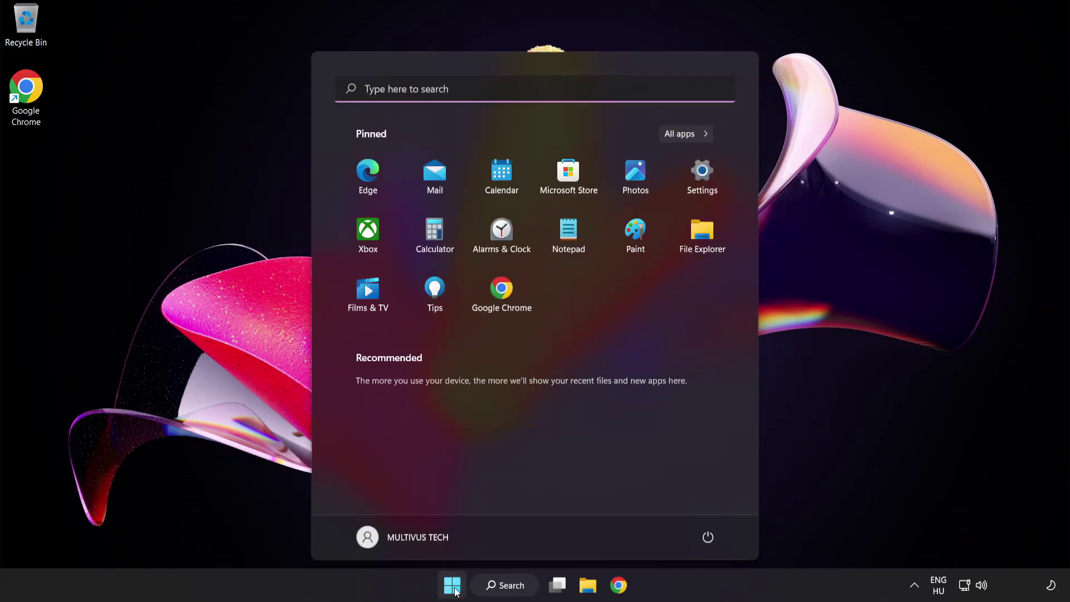
left_click(712, 538)
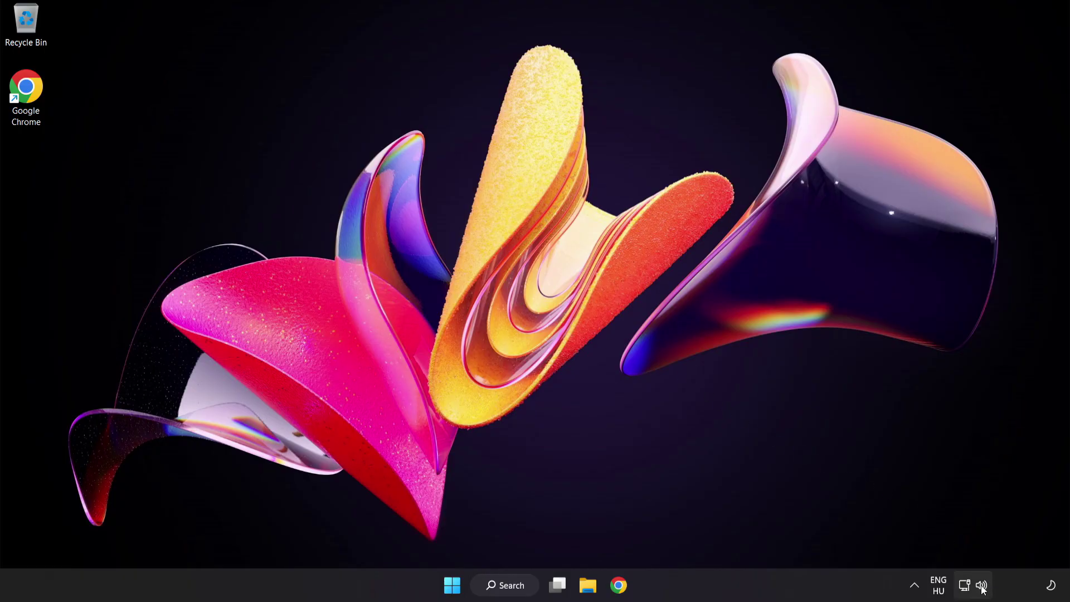
Launch Troubleshoot sound problems from the taskbar speaker icon's menu.
right_click(983, 586)
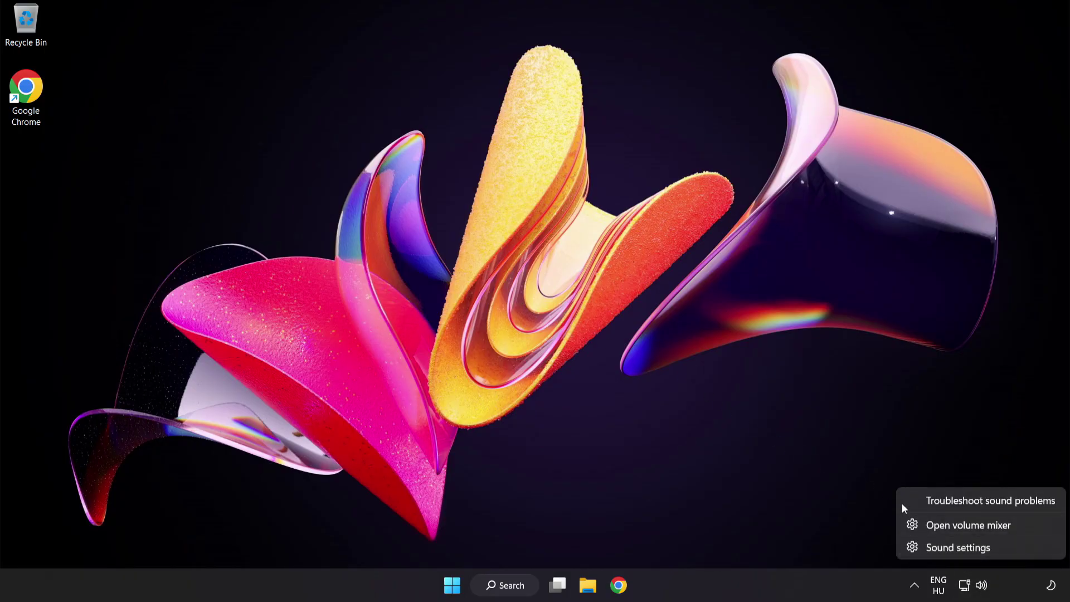
left_click(994, 499)
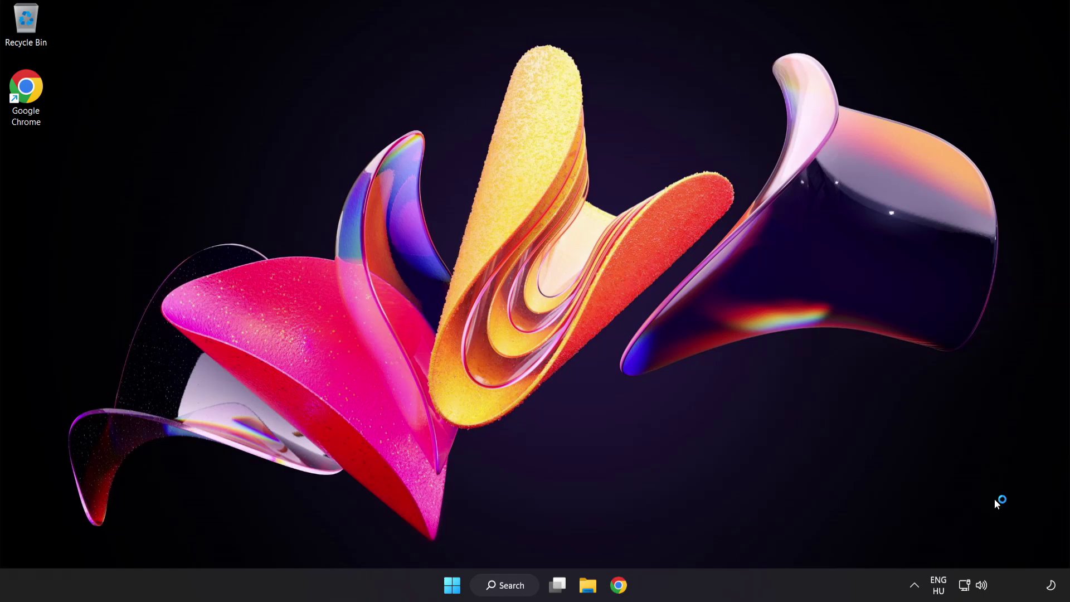